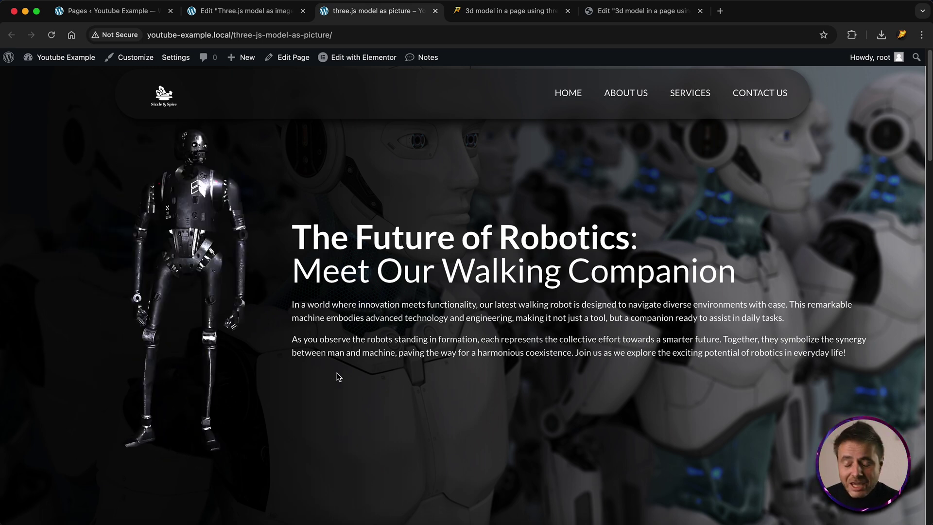
Scroll the three.js demo page past the robotics, bread and high-heel examples to the fancy dress section.
{"action": "scroll", "coordinate": [339, 377], "scroll_direction": "down", "scroll_amount": 10}
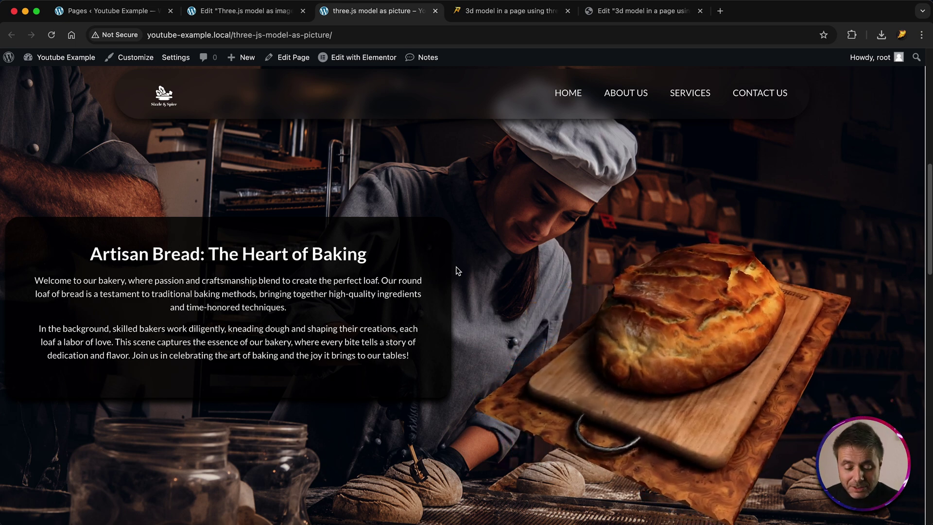
{"action": "scroll", "coordinate": [456, 271], "scroll_direction": "down", "scroll_amount": 1}
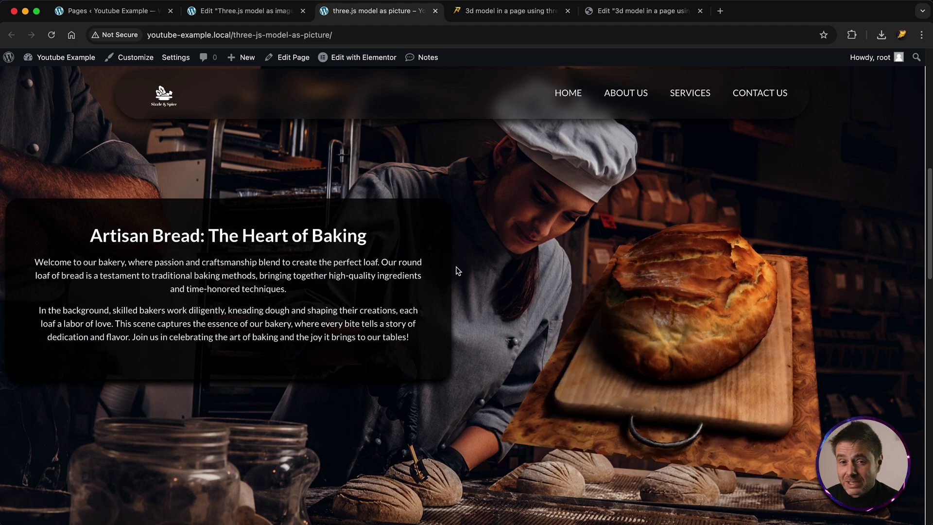
{"action": "scroll", "coordinate": [457, 271], "scroll_direction": "down", "scroll_amount": 1}
{"action": "scroll", "coordinate": [457, 271], "scroll_direction": "down", "scroll_amount": 10}
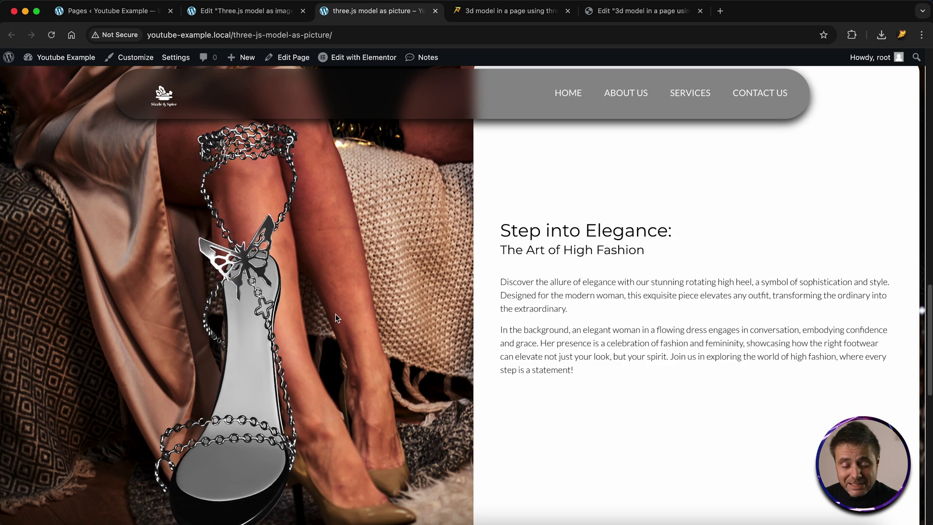
{"action": "scroll", "coordinate": [335, 313], "scroll_direction": "down", "scroll_amount": 4}
{"action": "scroll", "coordinate": [335, 314], "scroll_direction": "down", "scroll_amount": 6}
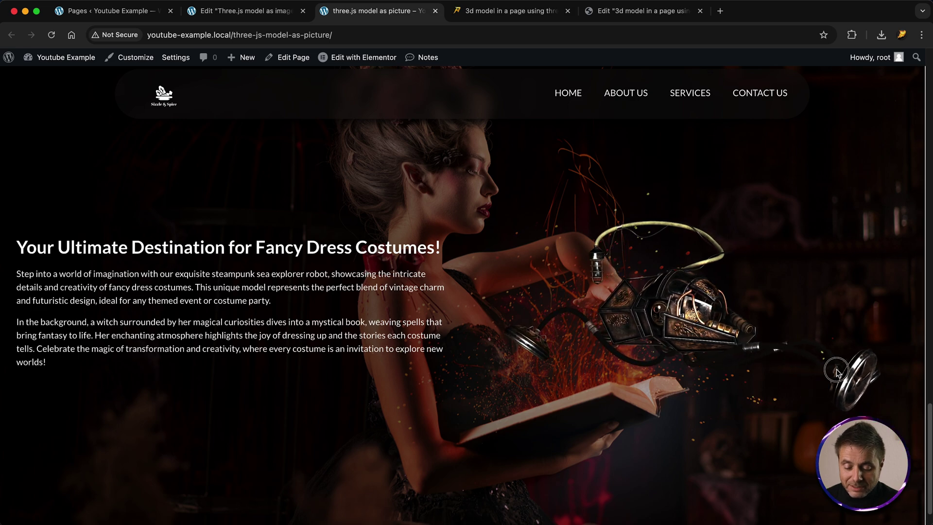
Click the rotating steampunk robot model, then scroll back up to the 'Step into Elegance' section.
{"action": "left_click", "coordinate": [606, 359]}
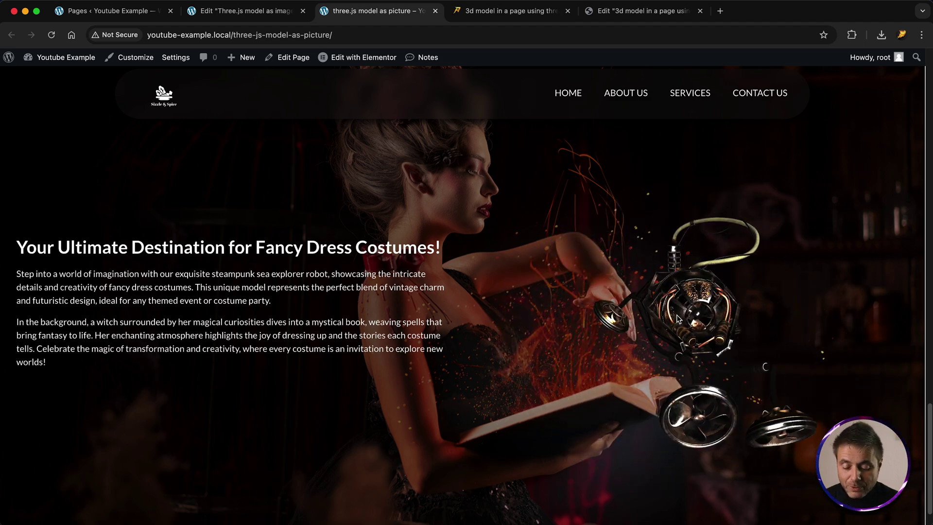
{"action": "left_click", "coordinate": [665, 259]}
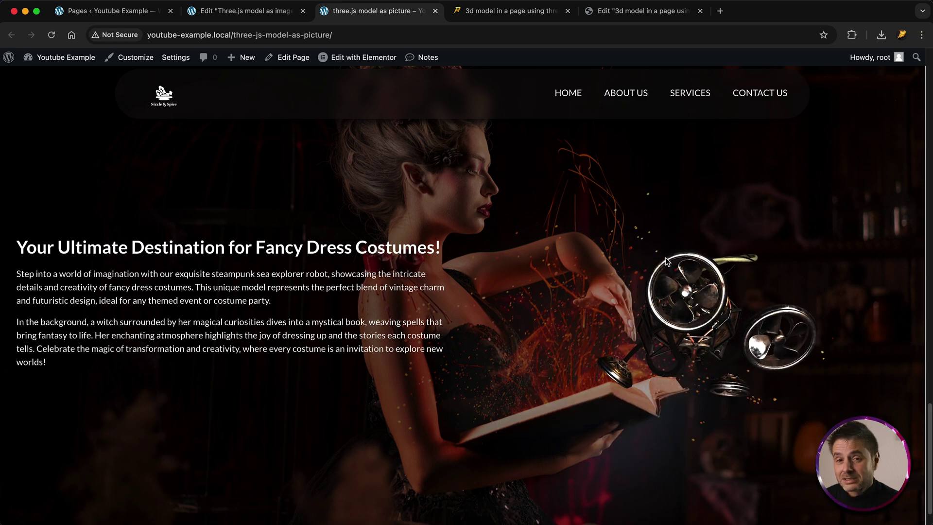
{"action": "scroll", "coordinate": [340, 252], "scroll_direction": "up", "scroll_amount": 3}
{"action": "scroll", "coordinate": [333, 252], "scroll_direction": "up", "scroll_amount": 1}
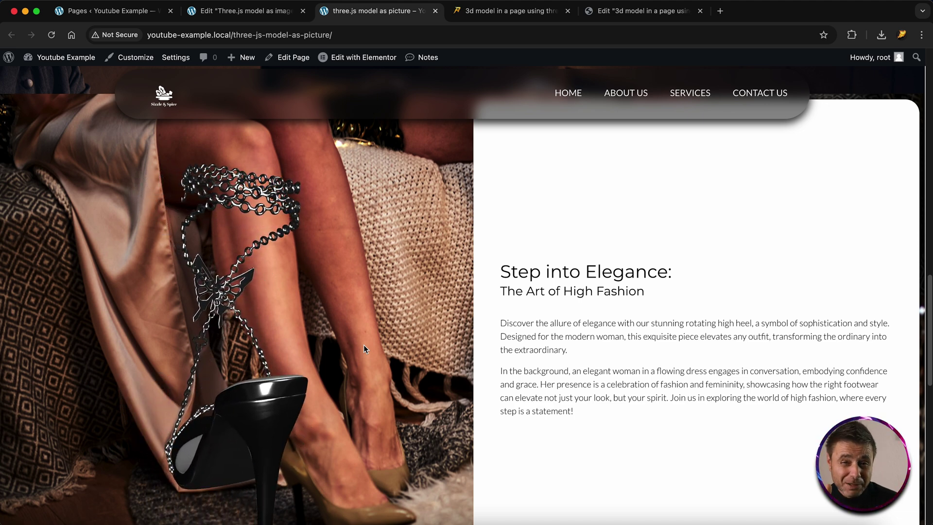
Scroll up to the Artisan Bread section, then switch to the Elementor editor tab.
{"action": "scroll", "coordinate": [363, 345], "scroll_direction": "up", "scroll_amount": 10}
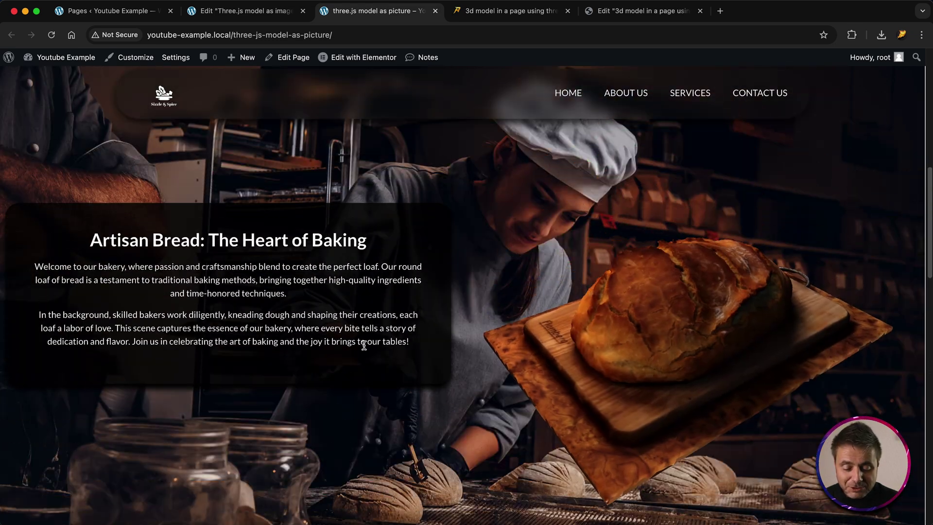
{"action": "scroll", "coordinate": [364, 345], "scroll_direction": "up", "scroll_amount": 1}
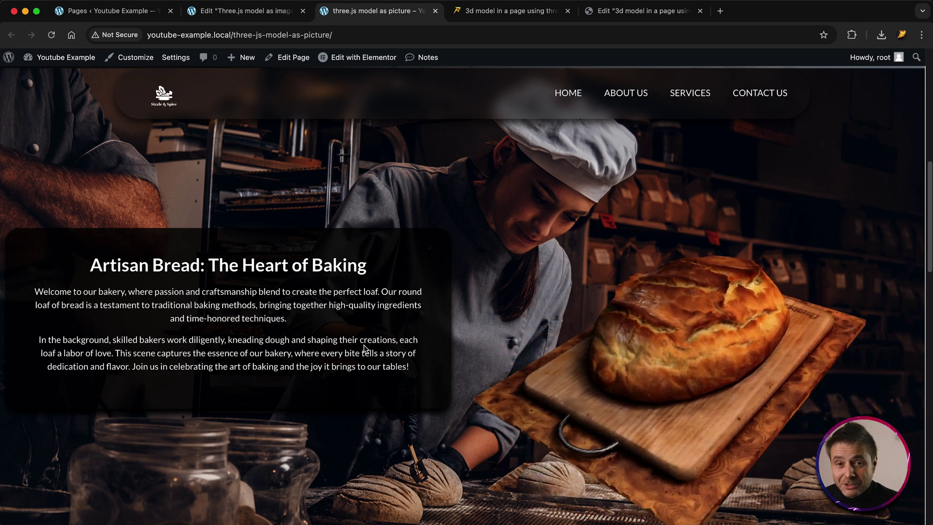
{"action": "key", "text": "ctrl+shift+Tab"}
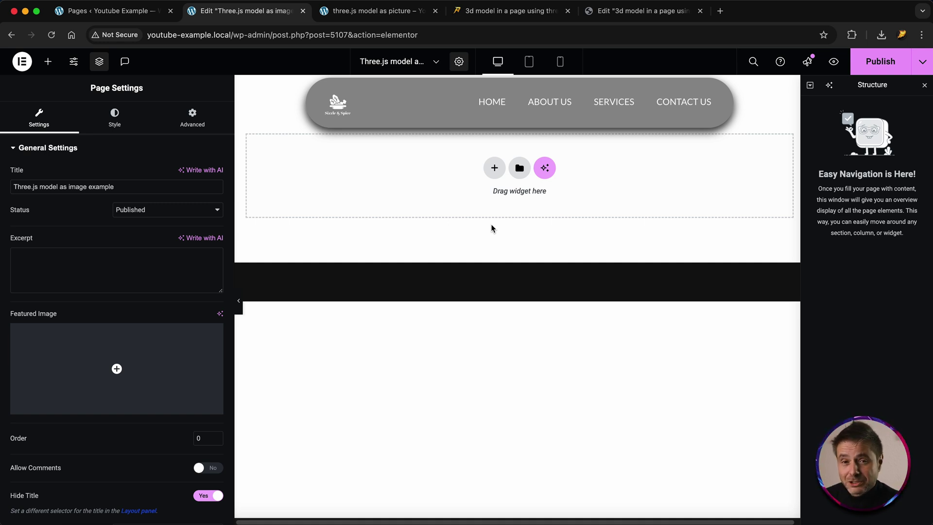
Add a single-column flexbox container to the empty page.
{"action": "left_click", "coordinate": [494, 168]}
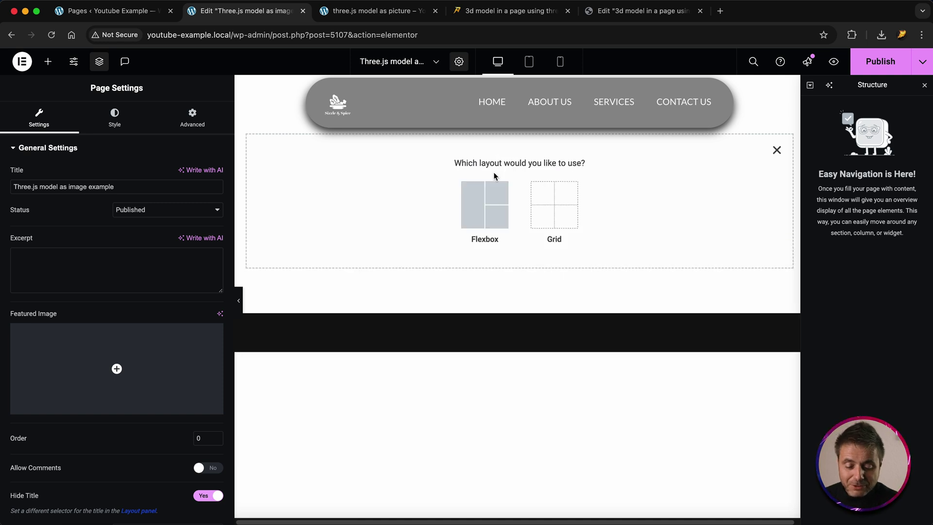
{"action": "left_click", "coordinate": [471, 204]}
{"action": "left_click", "coordinate": [353, 200]}
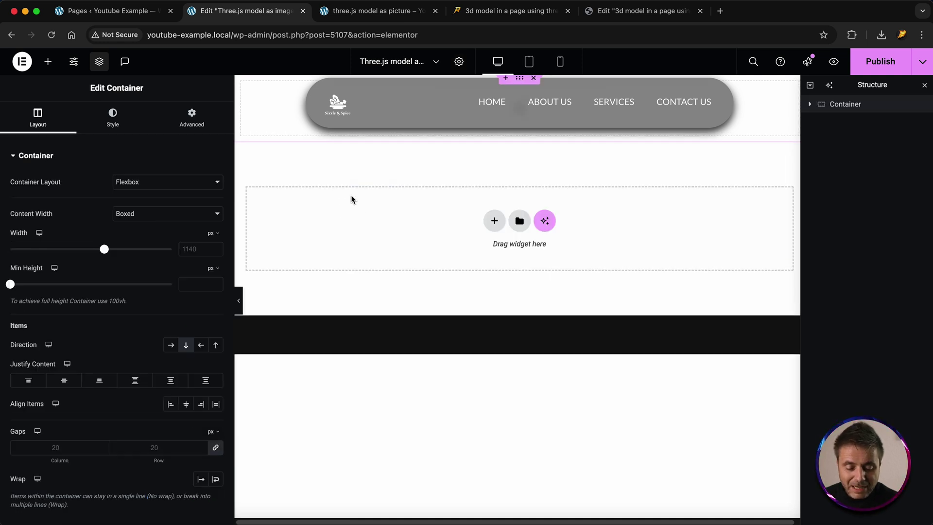
Set the container to Full Width content width with a 100vh minimum height.
{"action": "left_click", "coordinate": [192, 118]}
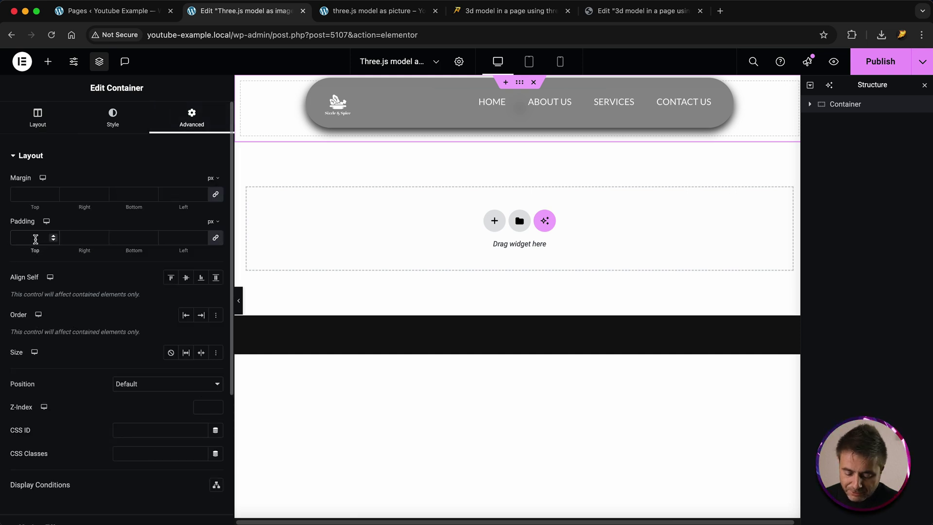
{"action": "left_click", "coordinate": [37, 118]}
{"action": "left_click", "coordinate": [132, 214]}
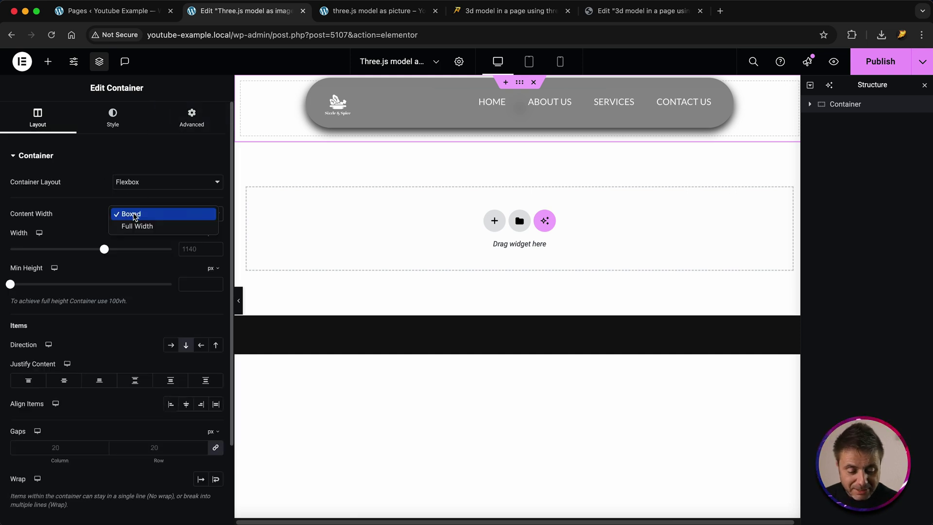
{"action": "left_click", "coordinate": [132, 223]}
{"action": "left_click_drag", "start_coordinate": [171, 250], "coordinate": [164, 256]}
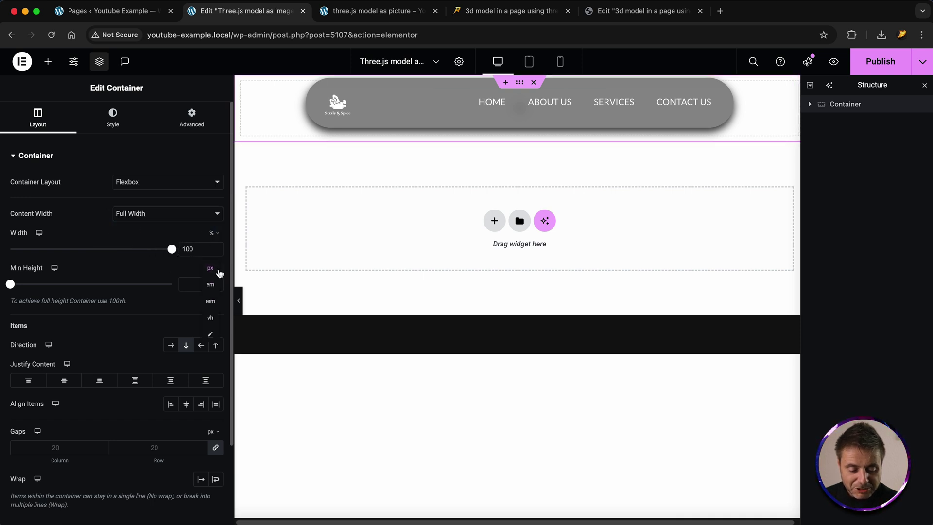
{"action": "left_click", "coordinate": [210, 318]}
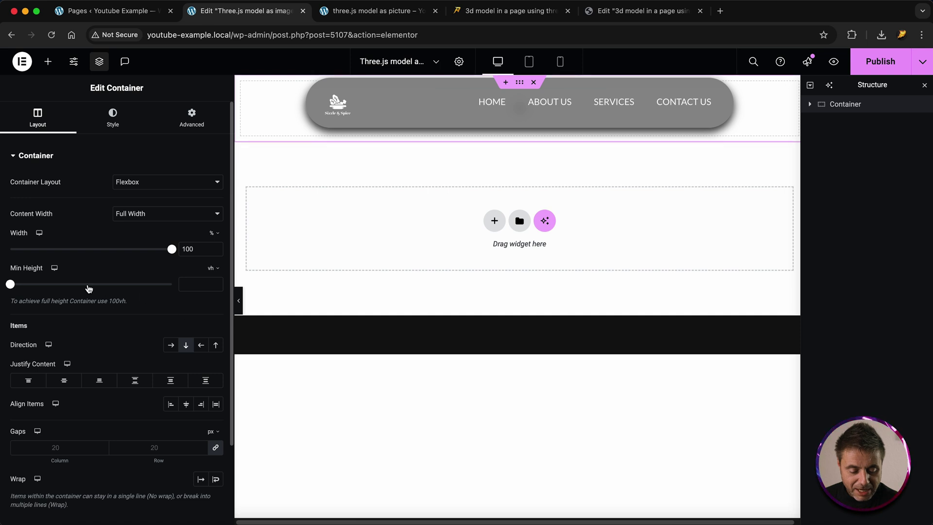
{"action": "left_click_drag", "start_coordinate": [10, 286], "coordinate": [199, 290]}
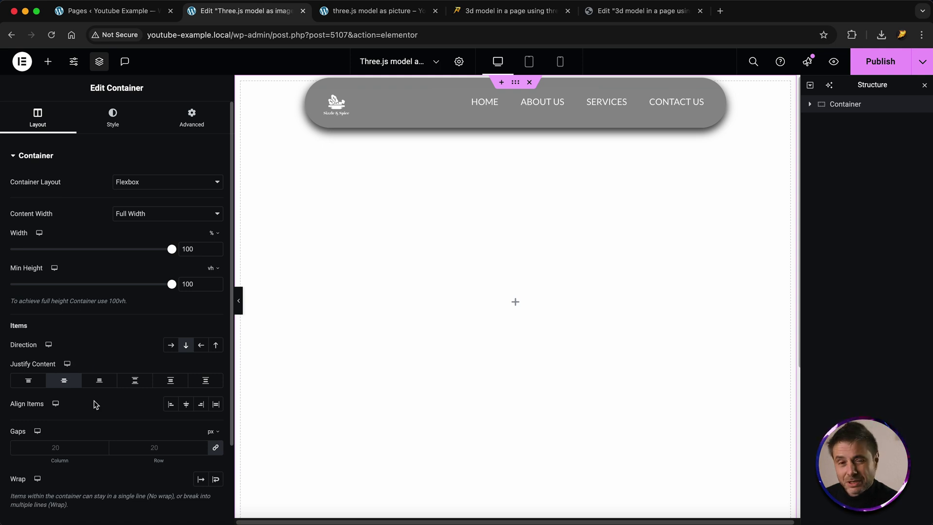
Give the container a classic background using the chef baking bread photo.
{"action": "left_click", "coordinate": [125, 125]}
{"action": "left_click", "coordinate": [171, 208]}
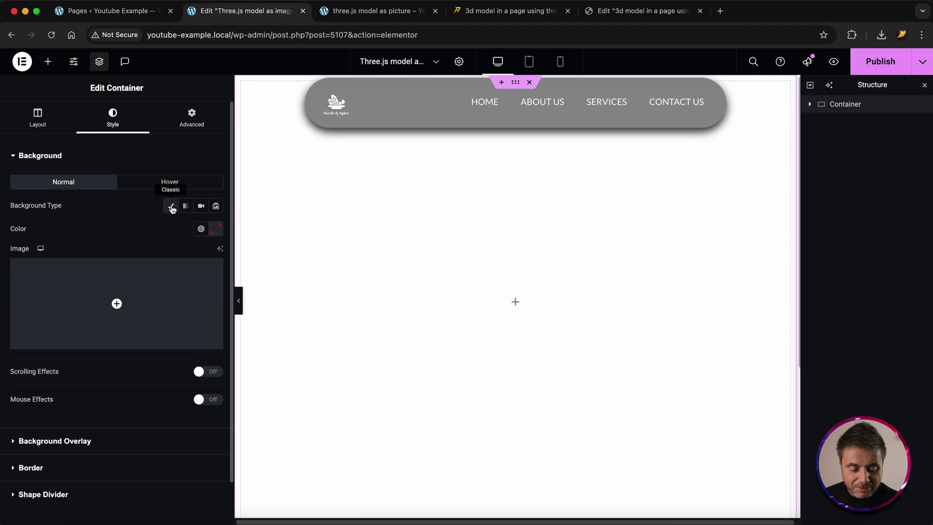
{"action": "left_click", "coordinate": [153, 301]}
{"action": "left_click", "coordinate": [406, 203]}
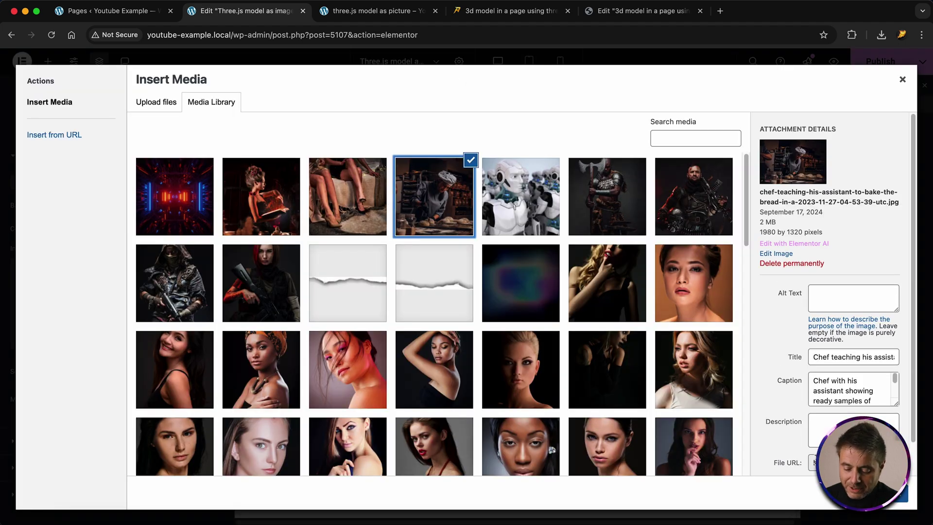
{"action": "left_click", "coordinate": [882, 493]}
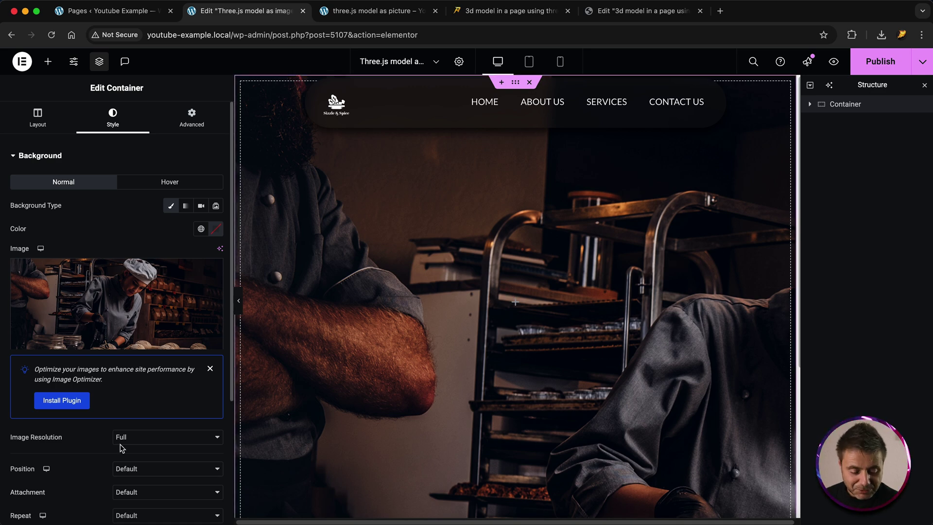
Set the background to center center position, fixed attachment, no-repeat and cover size.
{"action": "scroll", "coordinate": [122, 447], "scroll_direction": "down", "scroll_amount": 2}
{"action": "left_click", "coordinate": [135, 373]}
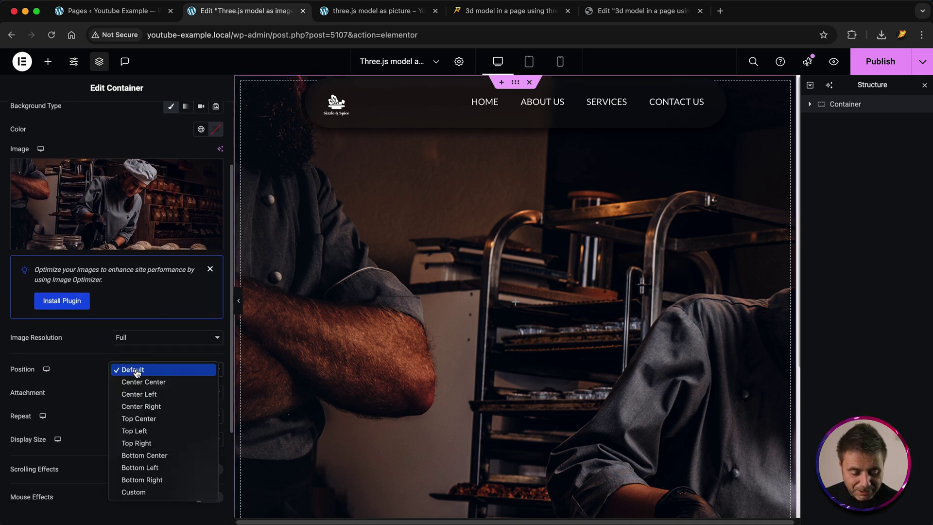
{"action": "left_click", "coordinate": [137, 383]}
{"action": "left_click", "coordinate": [125, 393]}
{"action": "left_click", "coordinate": [125, 417]}
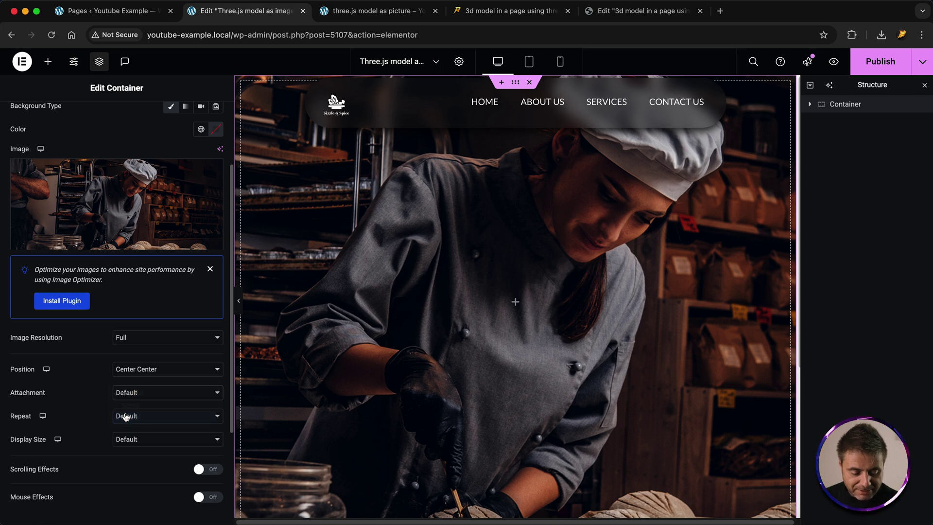
{"action": "left_click", "coordinate": [145, 435]}
{"action": "left_click", "coordinate": [137, 445]}
{"action": "left_click", "coordinate": [140, 457]}
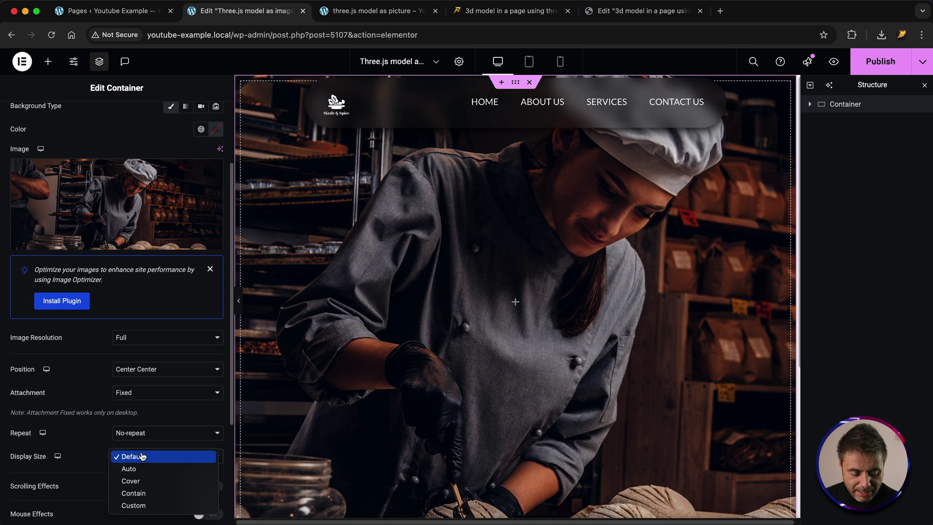
{"action": "left_click", "coordinate": [130, 480]}
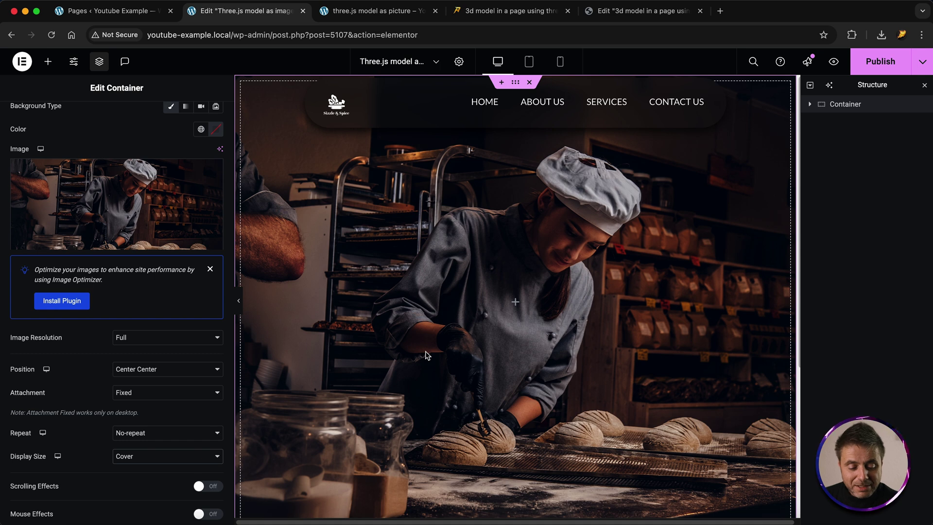
{"action": "left_click", "coordinate": [49, 63]}
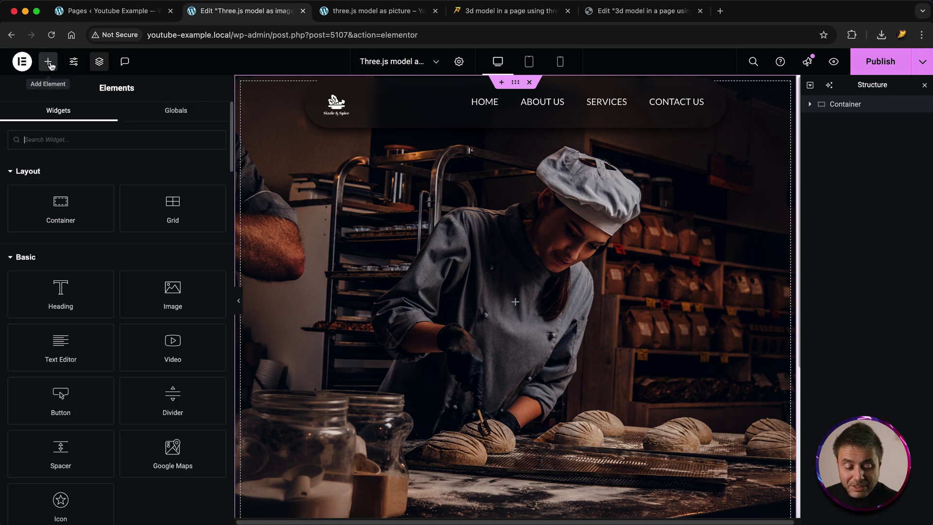
Drag a nested container into the hero and duplicate it.
{"action": "left_click_drag", "start_coordinate": [67, 204], "coordinate": [409, 275]}
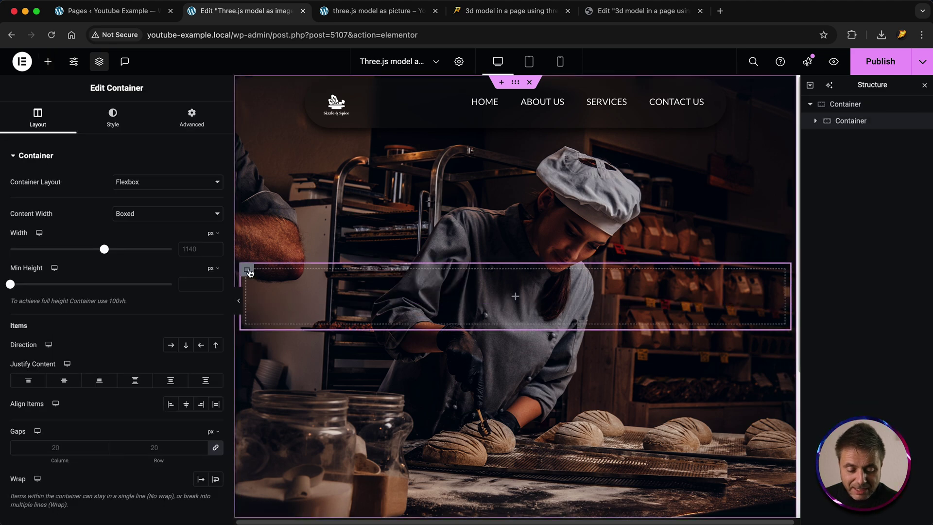
{"action": "right_click", "coordinate": [247, 269]}
{"action": "left_click", "coordinate": [272, 249]}
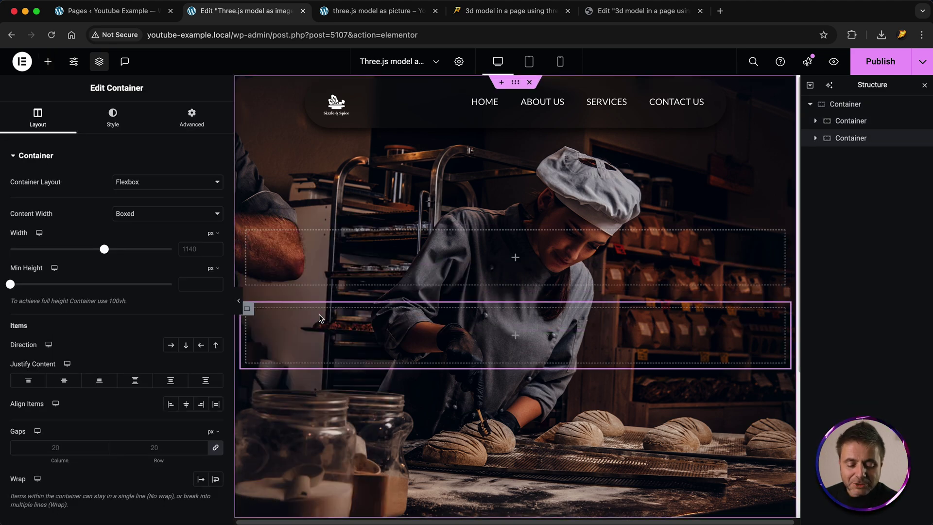
Set the parent hero container's direction to row so the two children sit side by side.
{"action": "left_click", "coordinate": [844, 104]}
{"action": "left_click", "coordinate": [47, 123]}
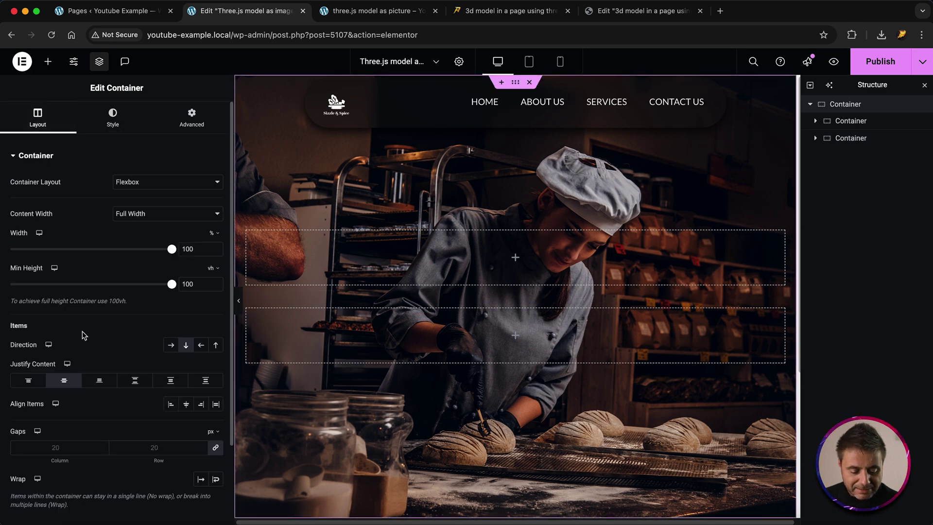
{"action": "left_click", "coordinate": [173, 348]}
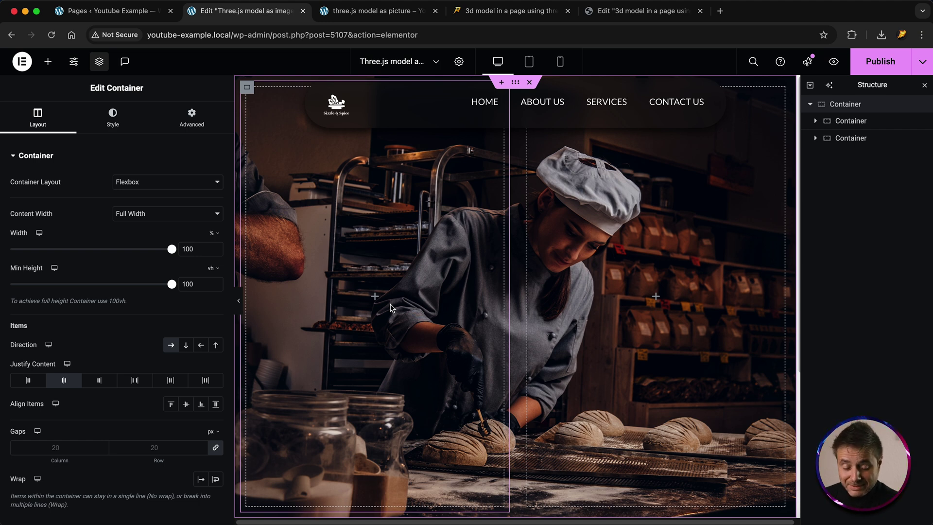
{"action": "left_click", "coordinate": [850, 122]}
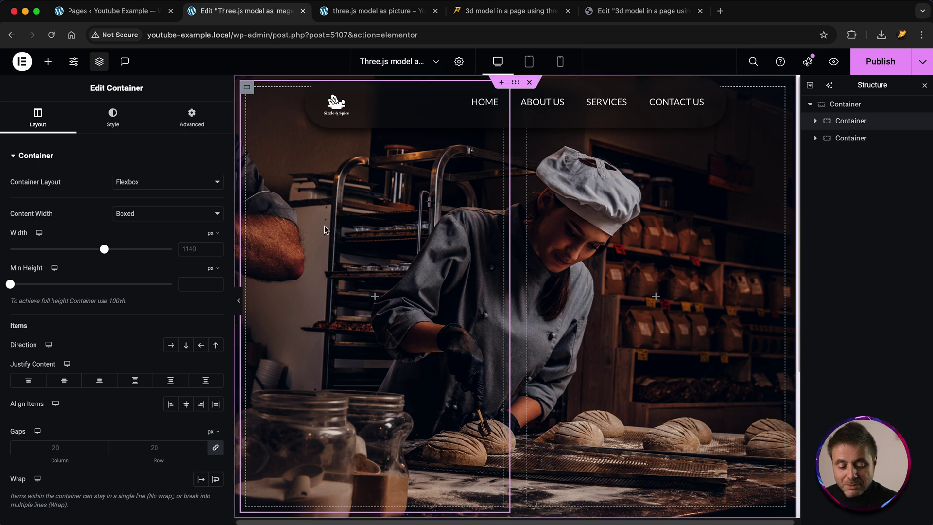
Give the left column a classic black background at rgba(0, 0, 0, 0.35).
{"action": "left_click", "coordinate": [113, 124]}
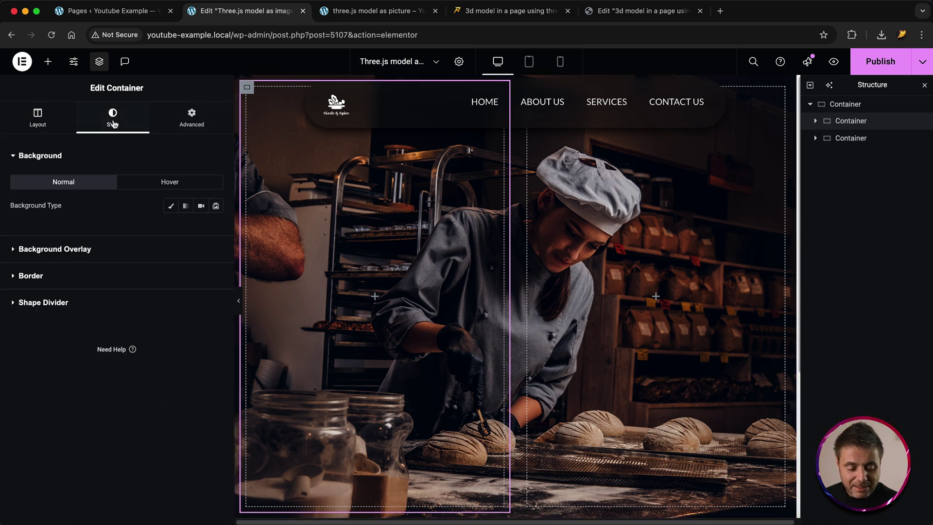
{"action": "left_click", "coordinate": [171, 207]}
{"action": "left_click", "coordinate": [216, 228]}
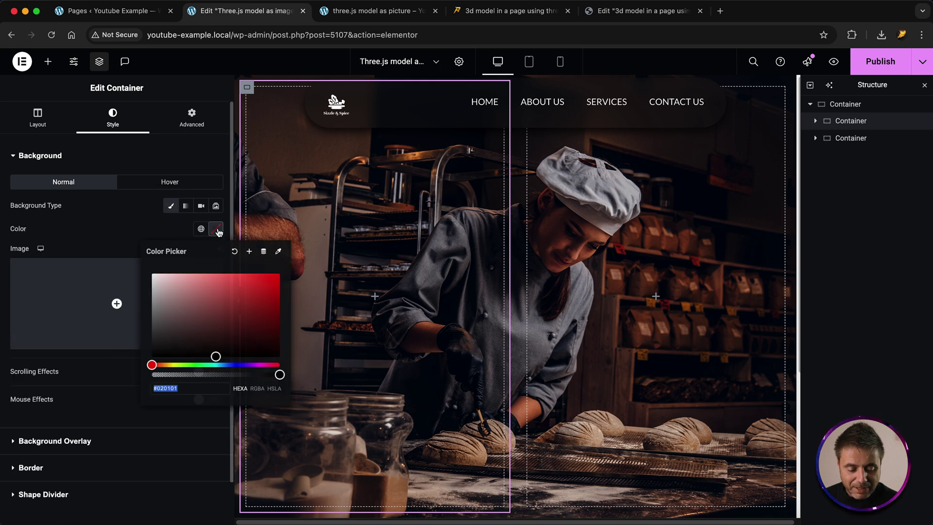
{"action": "left_click", "coordinate": [151, 357]}
{"action": "left_click_drag", "start_coordinate": [280, 374], "coordinate": [196, 373]}
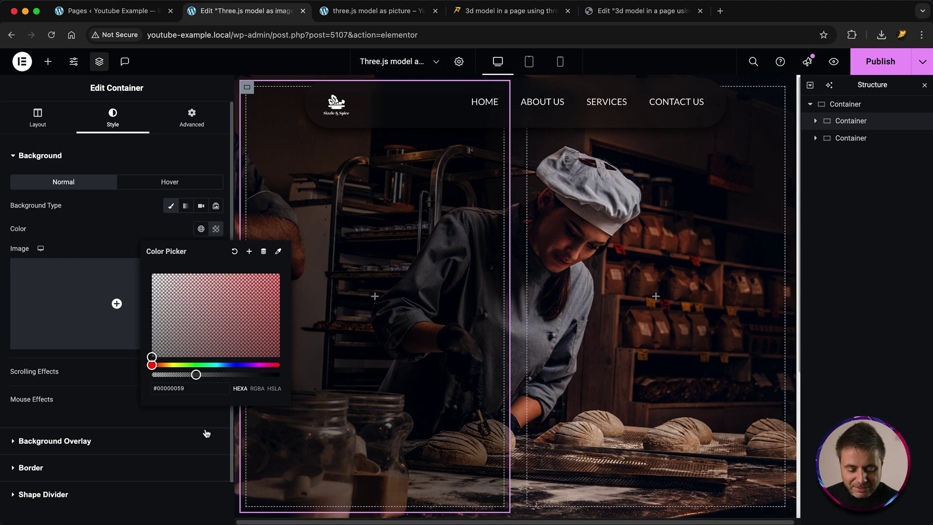
{"action": "left_click", "coordinate": [258, 389]}
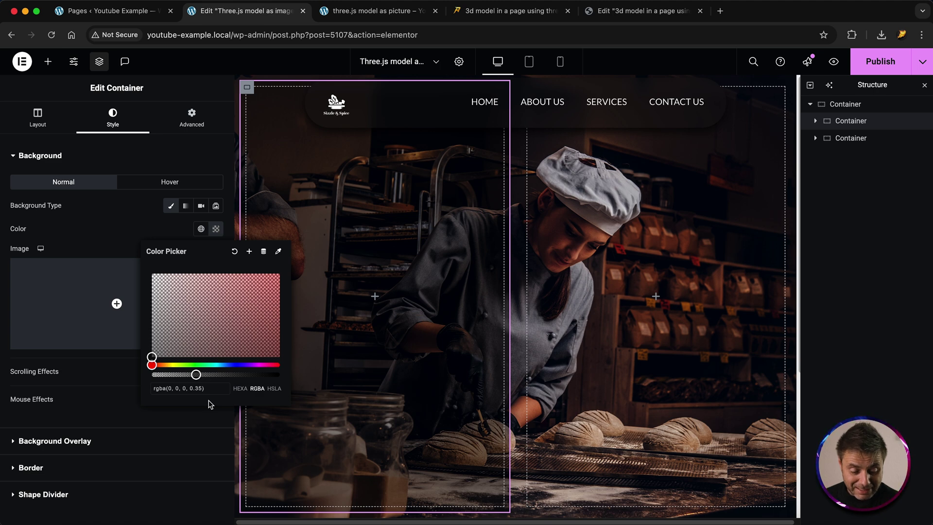
{"action": "left_click", "coordinate": [196, 375]}
{"action": "mouse_move", "coordinate": [196, 374]}
{"action": "left_mouse_down"}
{"action": "mouse_move", "coordinate": [183, 375]}
{"action": "mouse_move", "coordinate": [197, 375]}
{"action": "left_mouse_up"}
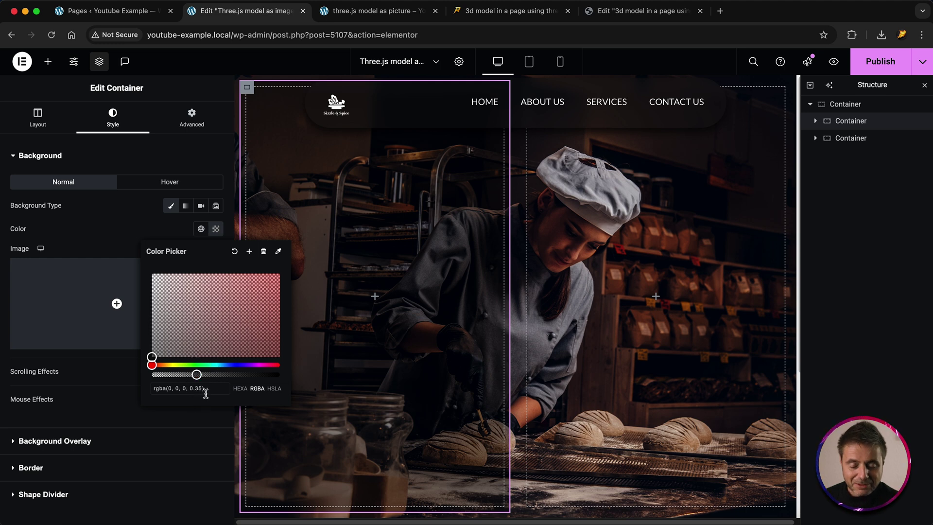
{"action": "left_click", "coordinate": [113, 232]}
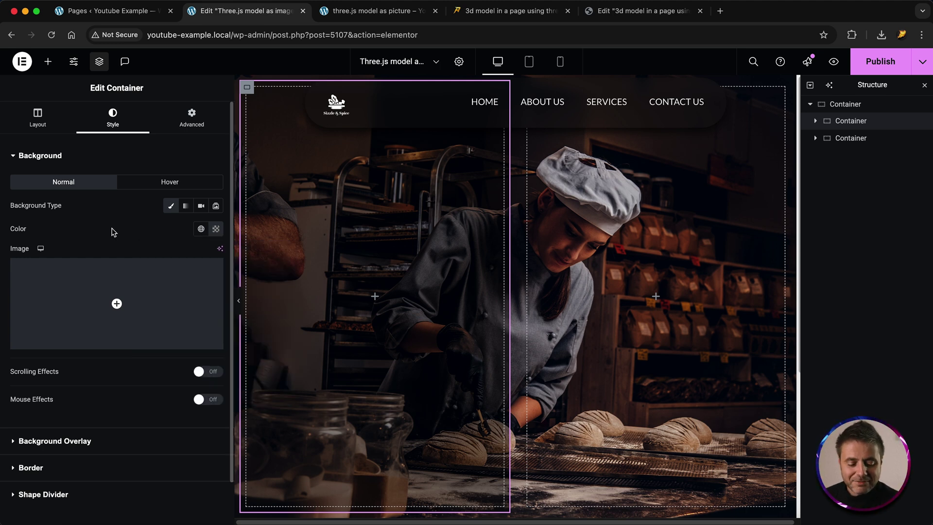
Add a Heading widget and a Text Editor widget below it in the left column.
{"action": "left_click", "coordinate": [48, 61]}
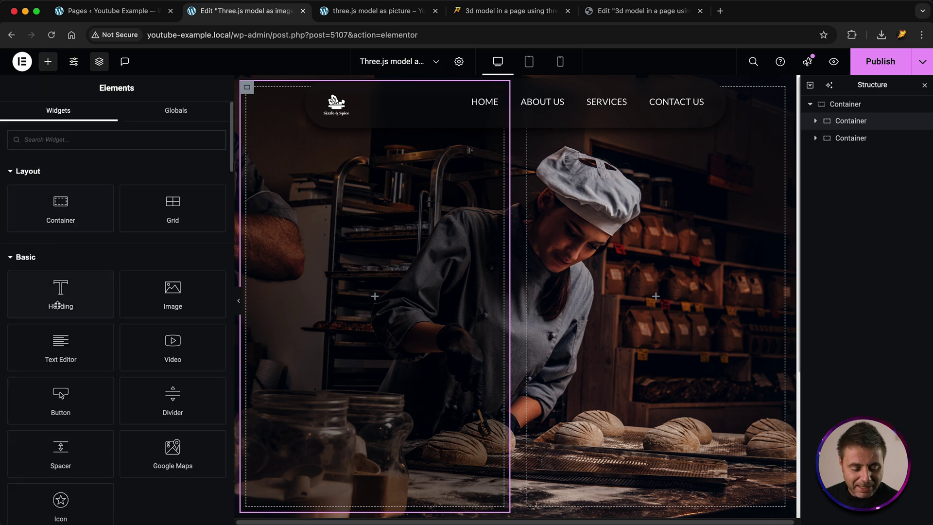
{"action": "left_click_drag", "start_coordinate": [57, 304], "coordinate": [323, 289]}
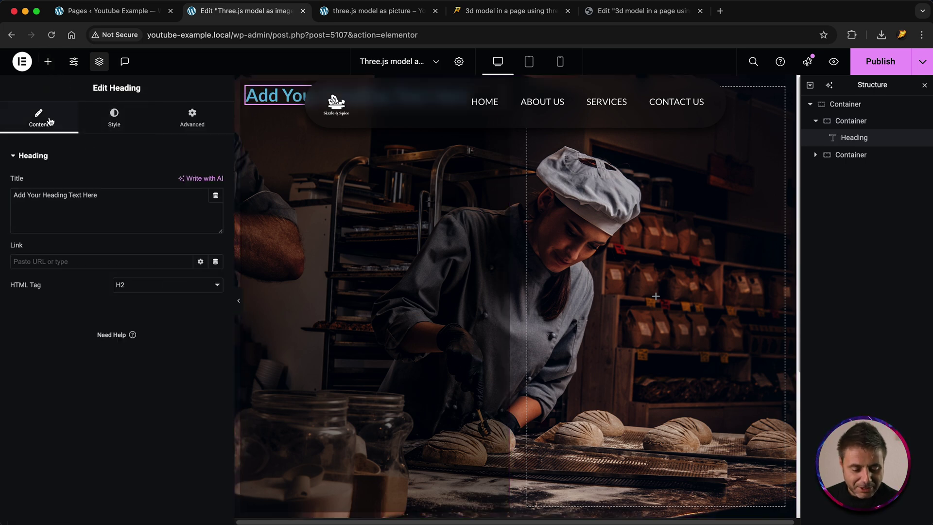
{"action": "left_click", "coordinate": [47, 61]}
{"action": "left_click_drag", "start_coordinate": [65, 360], "coordinate": [840, 158]}
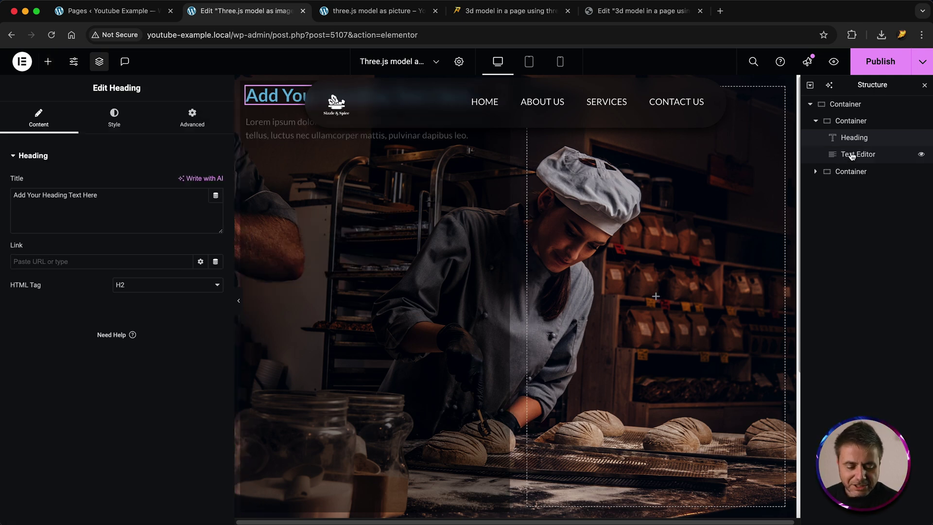
Make the paragraph and heading text white and centre-aligned.
{"action": "left_click", "coordinate": [849, 154]}
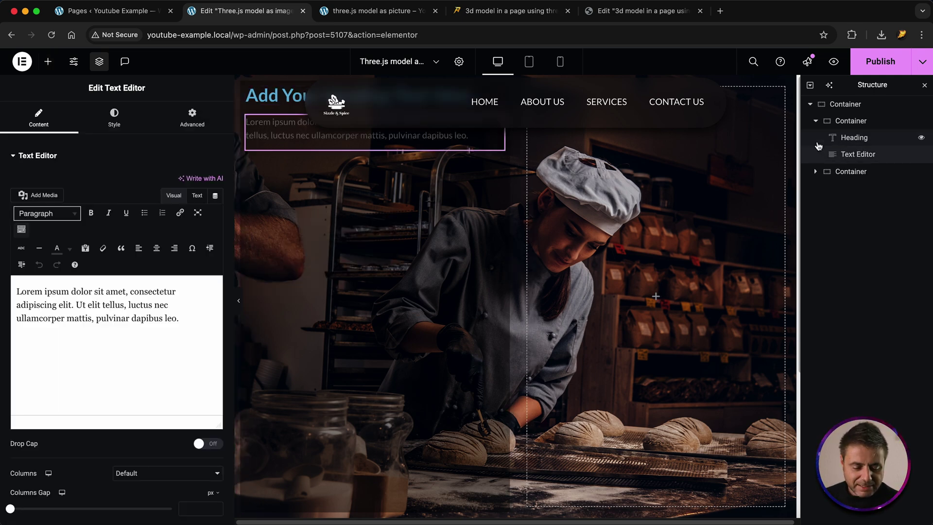
{"action": "left_click", "coordinate": [110, 124]}
{"action": "left_click", "coordinate": [215, 205]}
{"action": "left_click", "coordinate": [186, 183]}
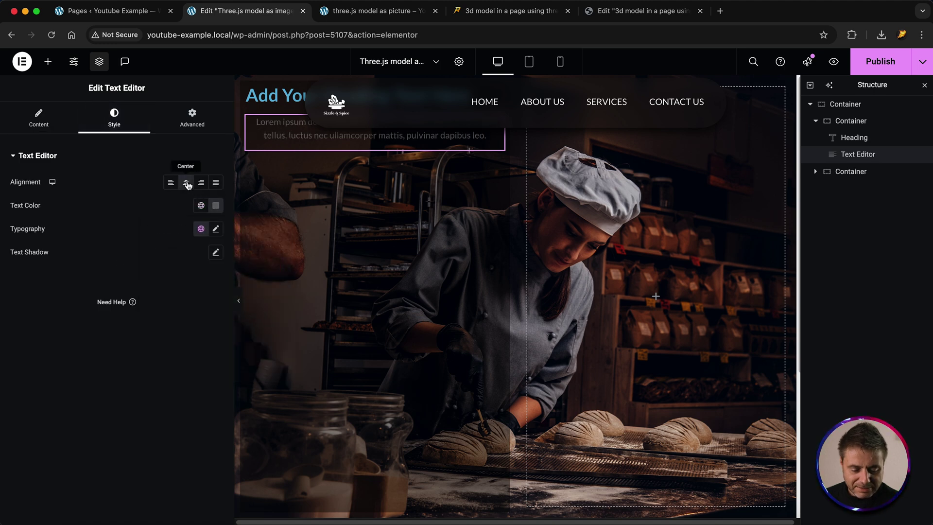
{"action": "left_click", "coordinate": [859, 140]}
{"action": "left_click", "coordinate": [113, 122]}
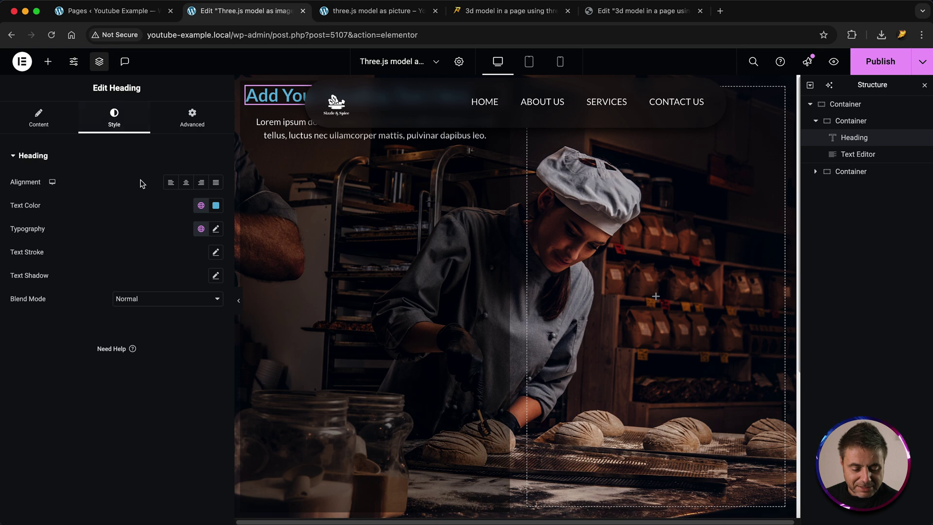
{"action": "left_click", "coordinate": [210, 205]}
{"action": "left_click_drag", "start_coordinate": [180, 269], "coordinate": [150, 249]}
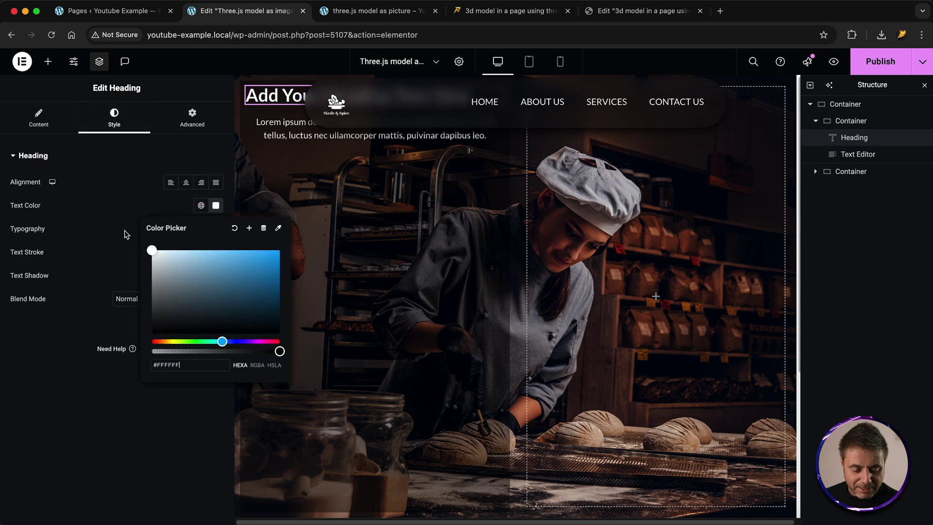
{"action": "left_click", "coordinate": [186, 183]}
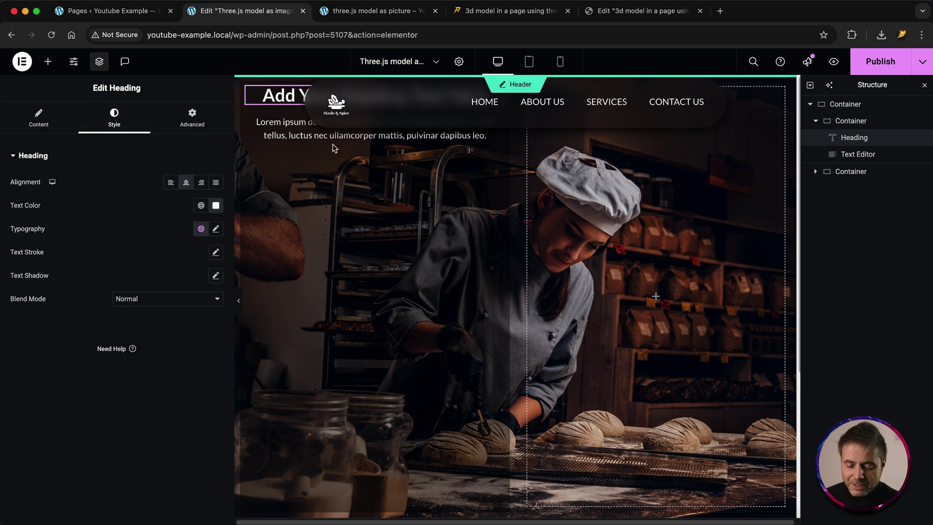
Set the left column container's Justify Content to Center.
{"action": "left_click", "coordinate": [424, 174]}
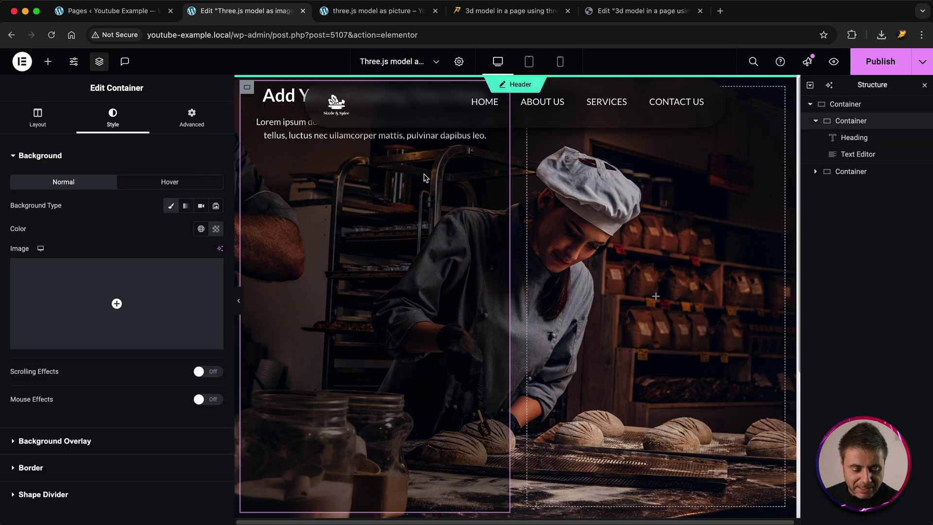
{"action": "left_click", "coordinate": [49, 125]}
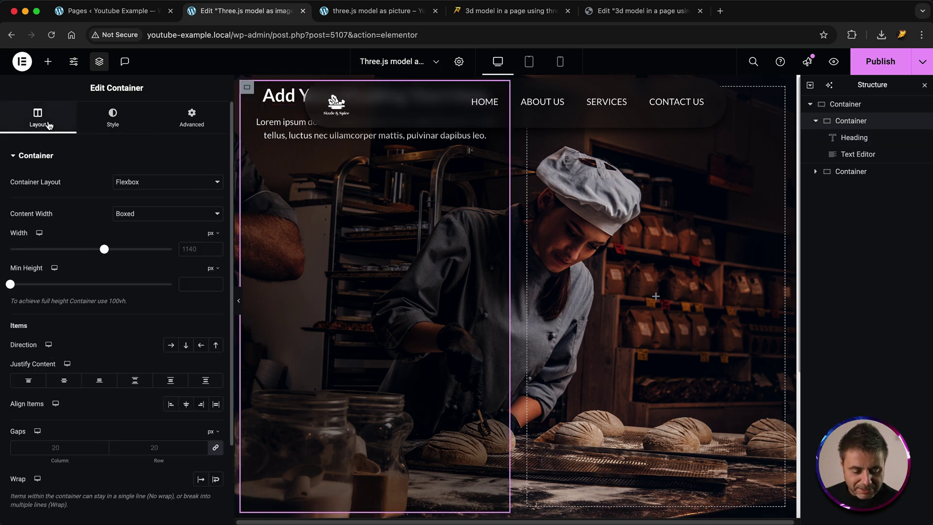
{"action": "left_click", "coordinate": [63, 382]}
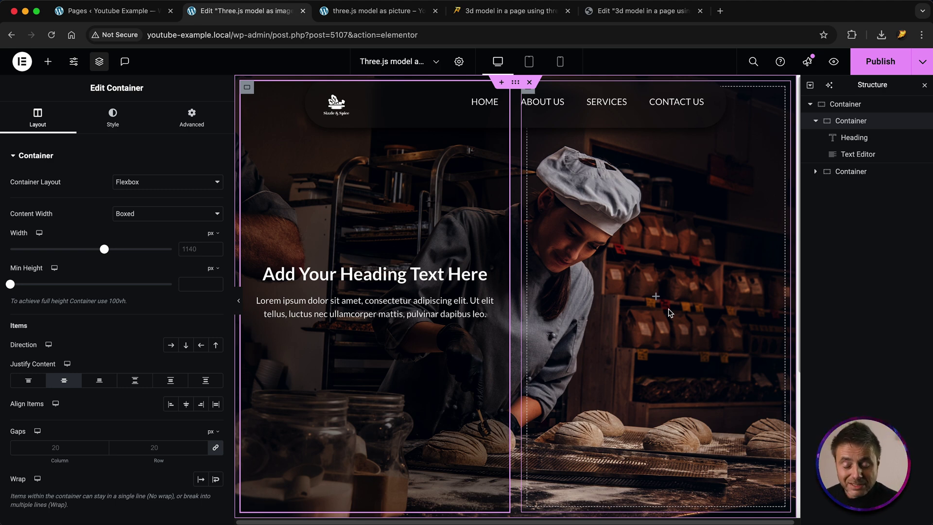
{"action": "left_click", "coordinate": [47, 61]}
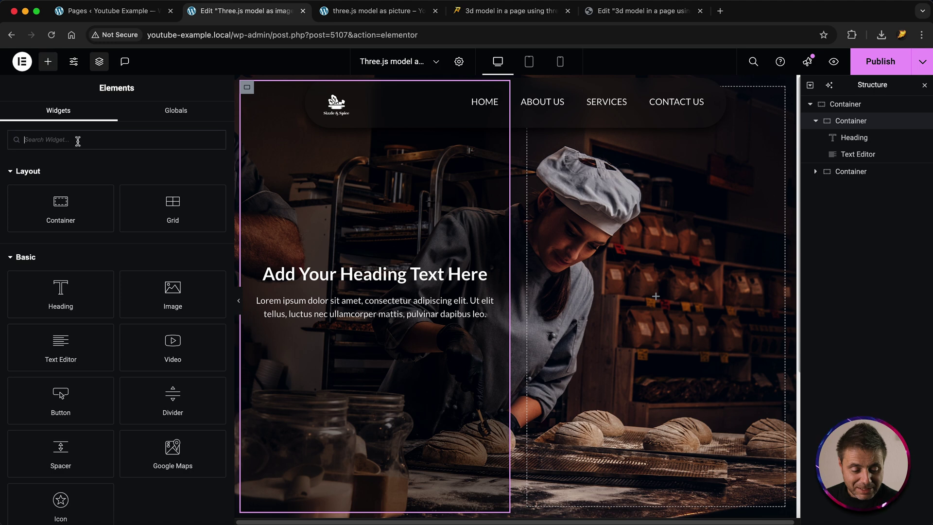
Search 'htm', drop the HTML widget into the right container, and set Justify Content to Center.
{"action": "left_click", "coordinate": [90, 140]}
{"action": "type", "text": "htm"}
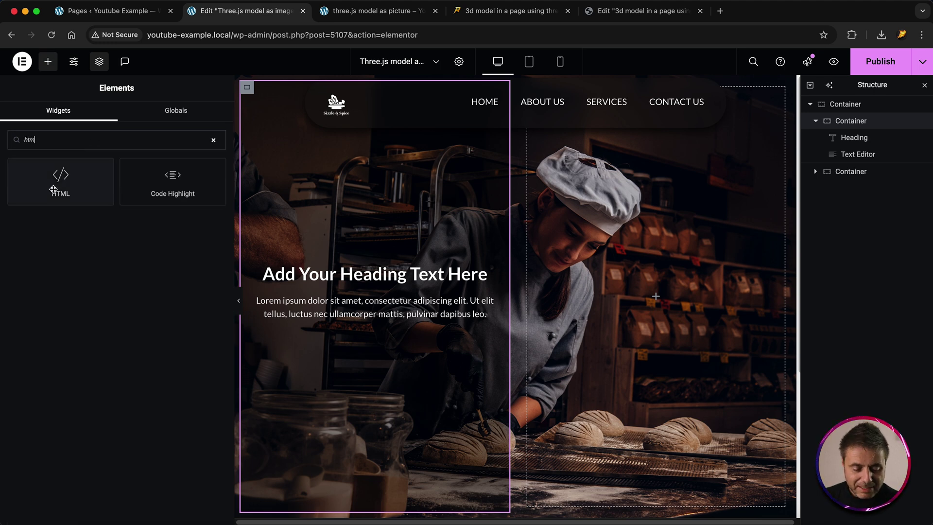
{"action": "left_click_drag", "start_coordinate": [54, 190], "coordinate": [716, 275]}
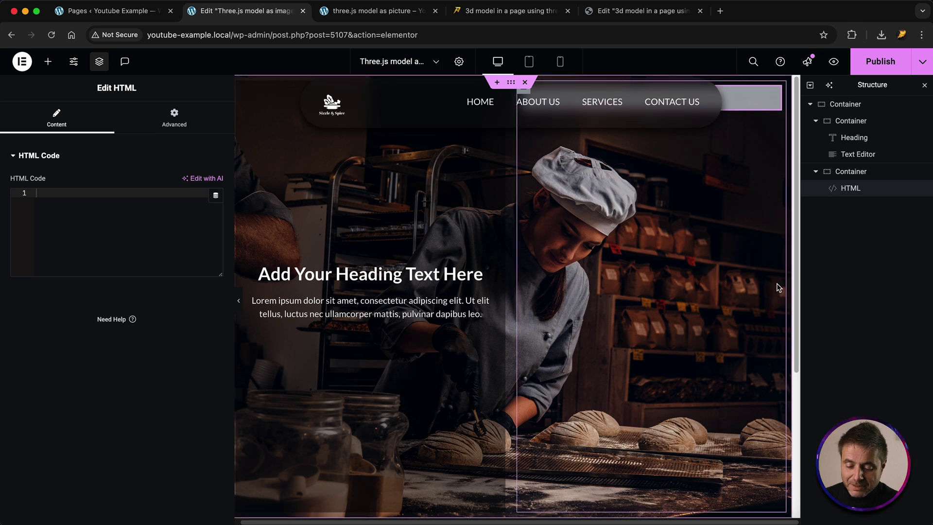
{"action": "left_click", "coordinate": [858, 172]}
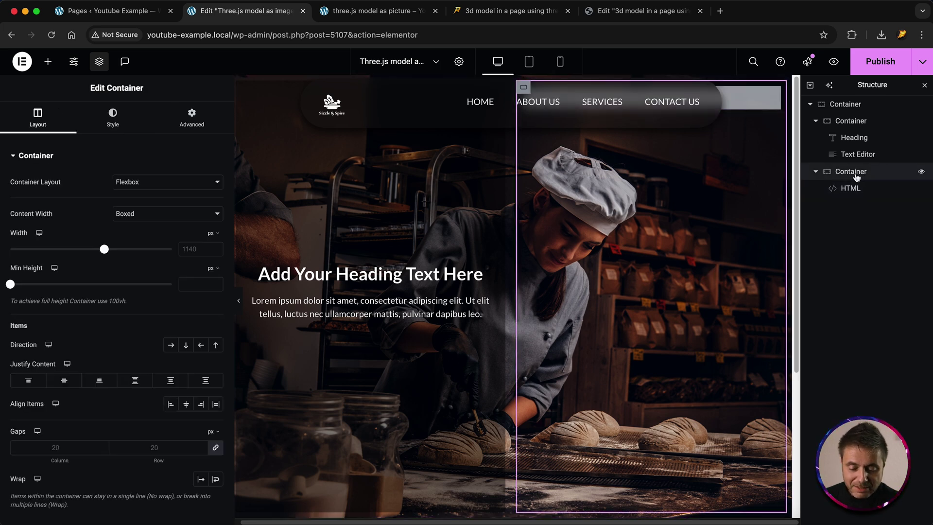
{"action": "left_click", "coordinate": [66, 382]}
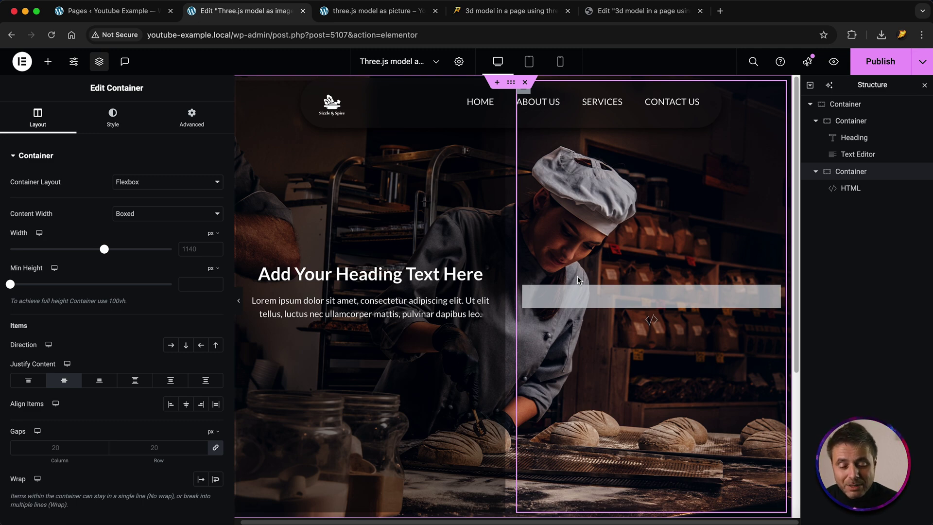
Scroll the three.js tutorial blog post down to 'Models I used in the tutorial'.
{"action": "left_click", "coordinate": [500, 11]}
{"action": "scroll", "coordinate": [370, 188], "scroll_direction": "down", "scroll_amount": 10}
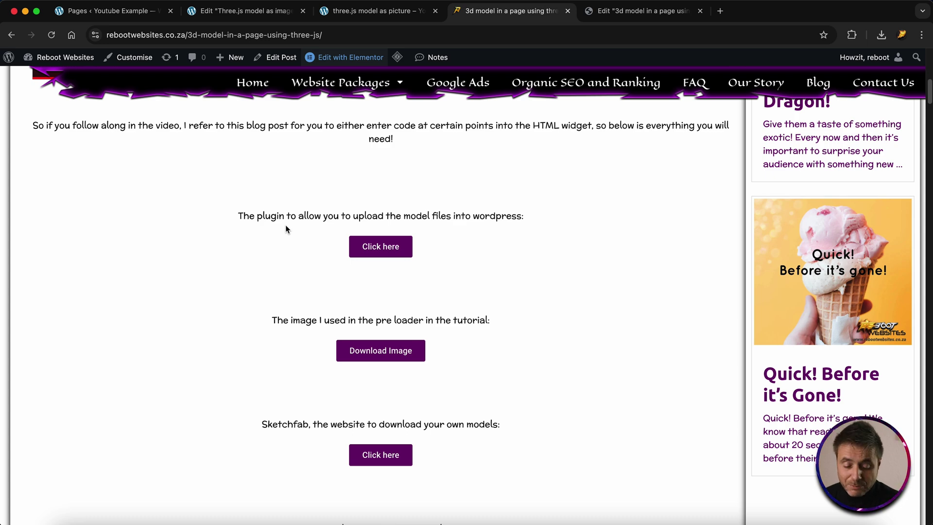
{"action": "scroll", "coordinate": [280, 262], "scroll_direction": "down", "scroll_amount": 3}
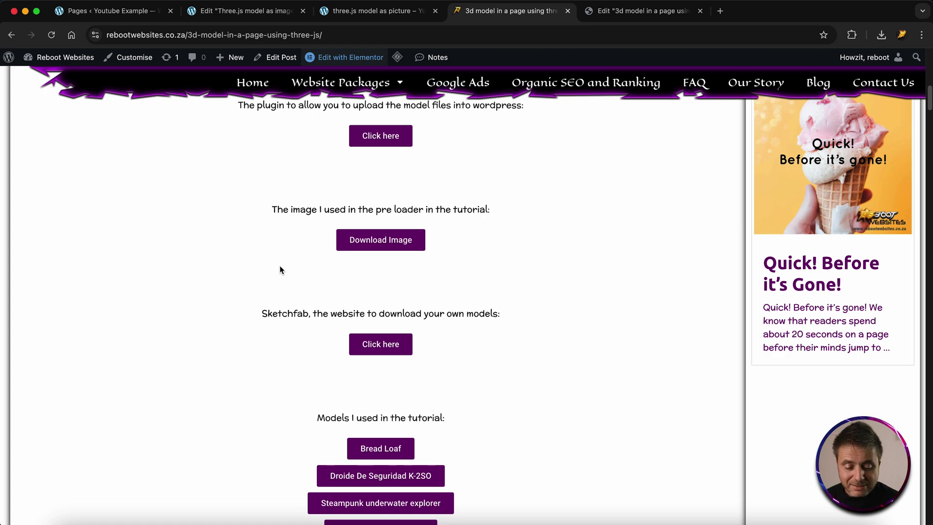
{"action": "scroll", "coordinate": [292, 275], "scroll_direction": "down", "scroll_amount": 2}
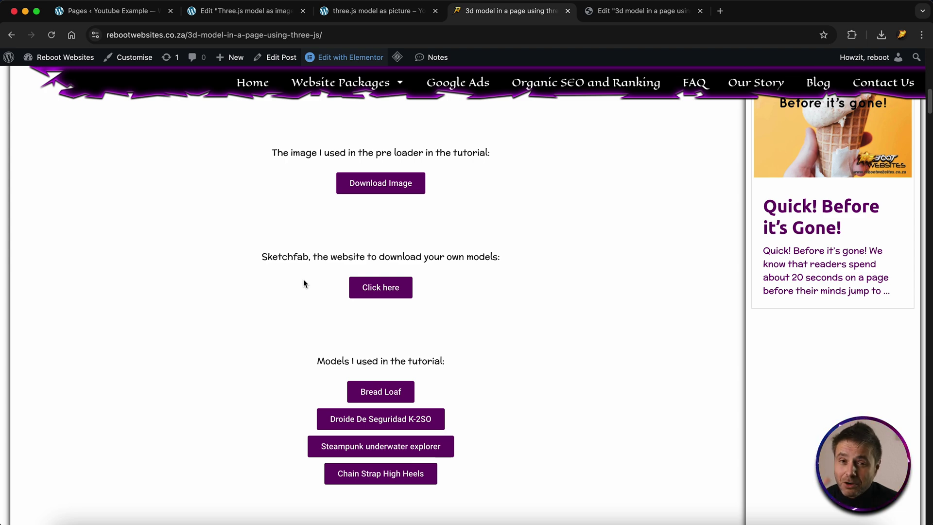
{"action": "scroll", "coordinate": [260, 291], "scroll_direction": "down", "scroll_amount": 2}
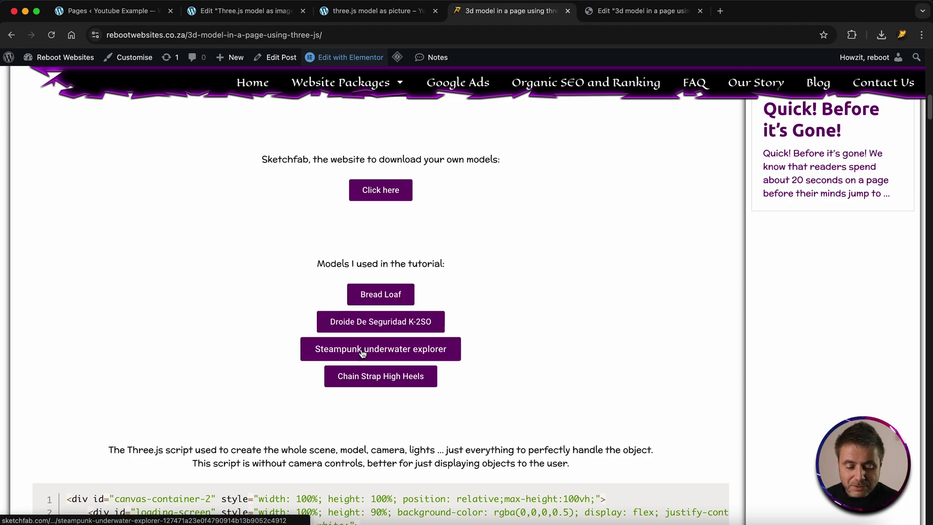
Glance at the finished bakery example page, then return to the blog post.
{"action": "left_click", "coordinate": [371, 11]}
{"action": "scroll", "coordinate": [360, 237], "scroll_direction": "up", "scroll_amount": 4}
{"action": "scroll", "coordinate": [359, 236], "scroll_direction": "down", "scroll_amount": 12}
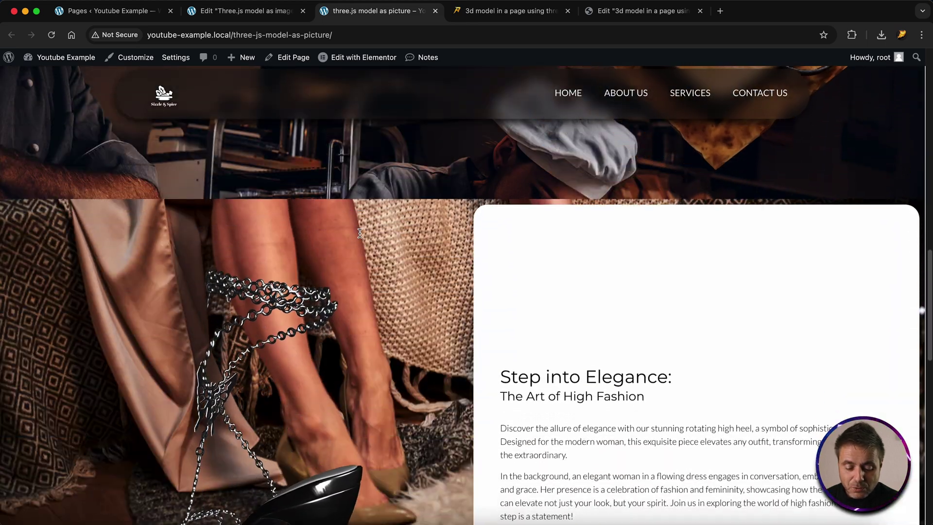
{"action": "scroll", "coordinate": [359, 232], "scroll_direction": "up", "scroll_amount": 5}
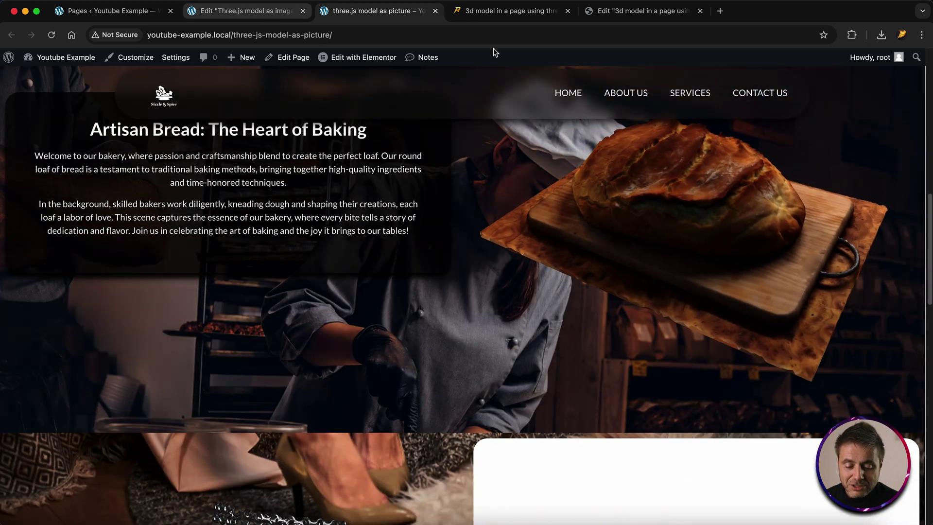
{"action": "left_click", "coordinate": [474, 12]}
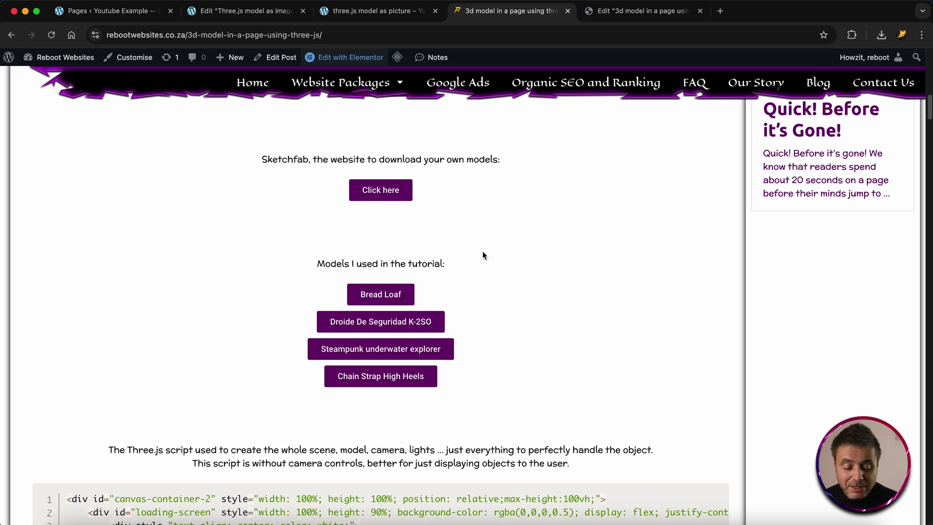
Download the Fresh baked bread (Bread Loaf) model from Sketchfab as the 31MB 1k-texture GLB.
{"action": "left_click", "coordinate": [368, 297]}
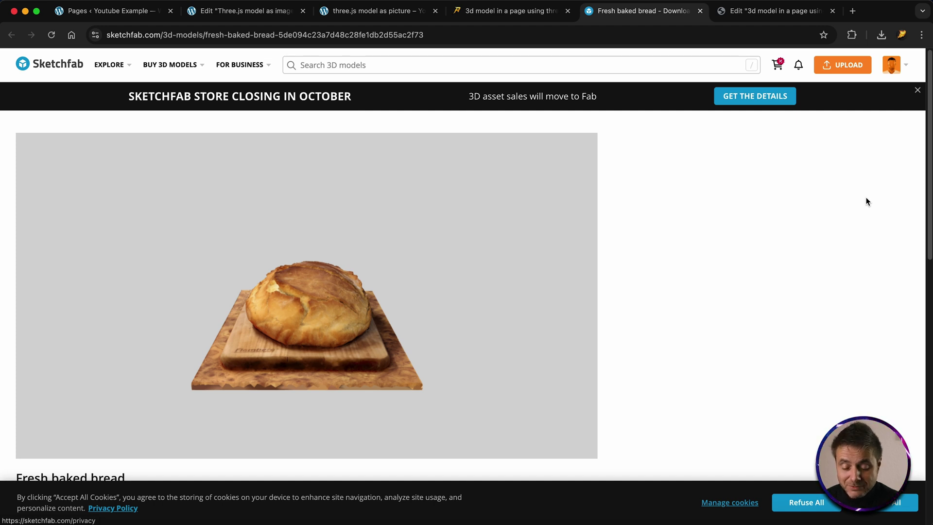
{"action": "scroll", "coordinate": [866, 202], "scroll_direction": "down", "scroll_amount": 4}
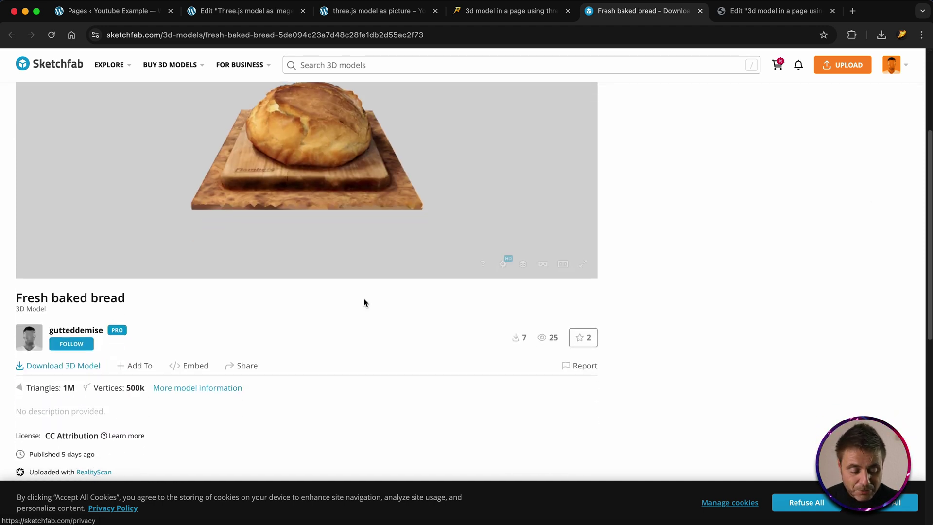
{"action": "left_click", "coordinate": [78, 367]}
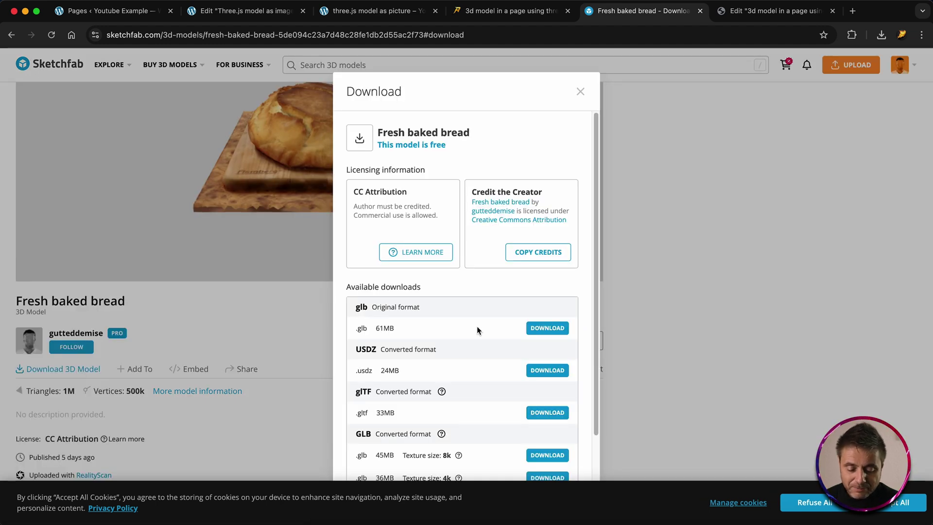
{"action": "scroll", "coordinate": [477, 325], "scroll_direction": "down", "scroll_amount": 2}
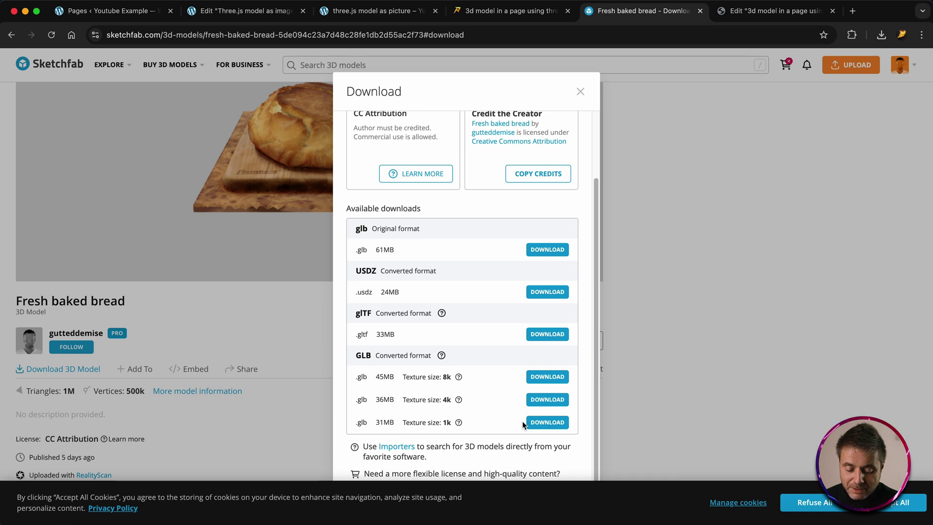
{"action": "left_click", "coordinate": [545, 426]}
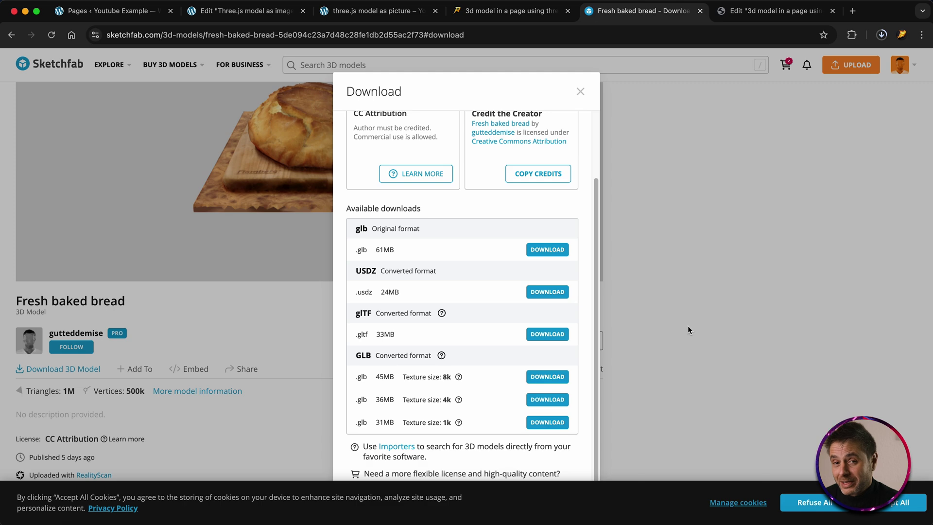
{"action": "left_click", "coordinate": [521, 16]}
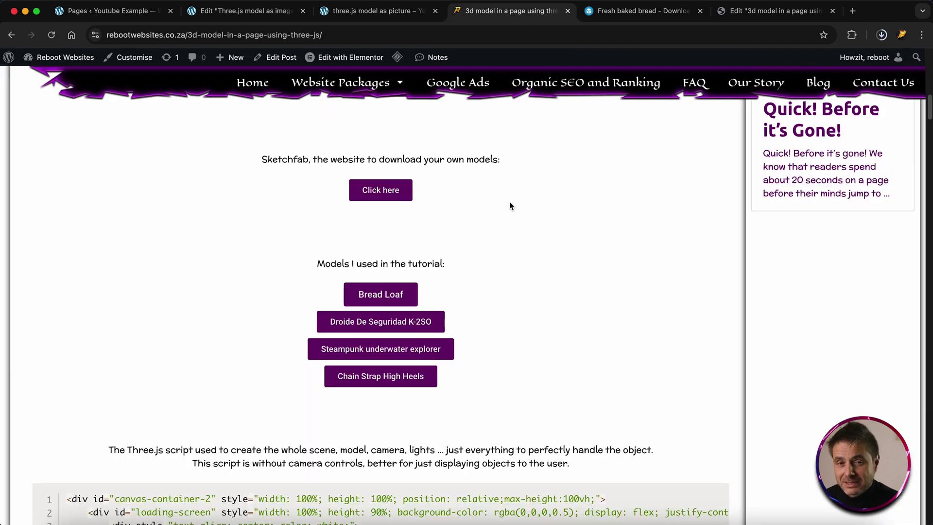
Follow the first 'Click here' link under the plugin heading to File Upload Types by WPForms.
{"action": "scroll", "coordinate": [509, 204], "scroll_direction": "up", "scroll_amount": 6}
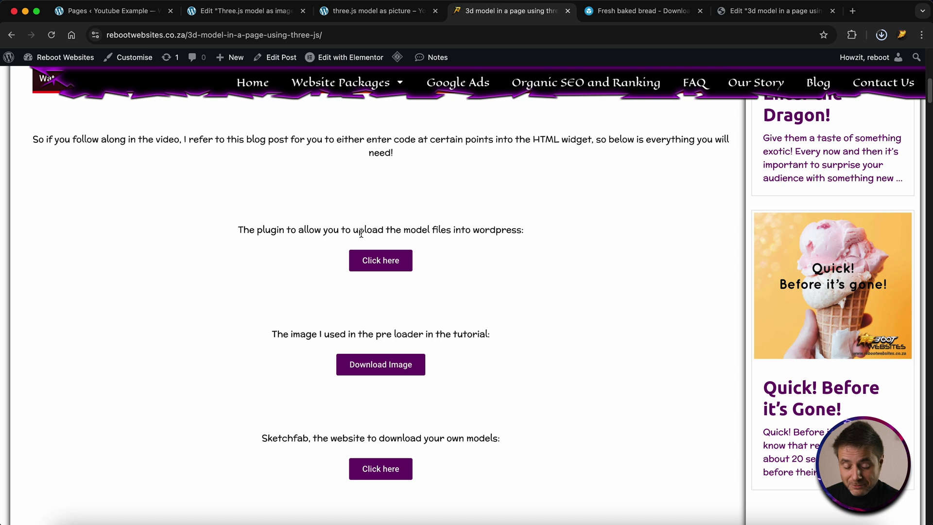
{"action": "left_click", "coordinate": [375, 265]}
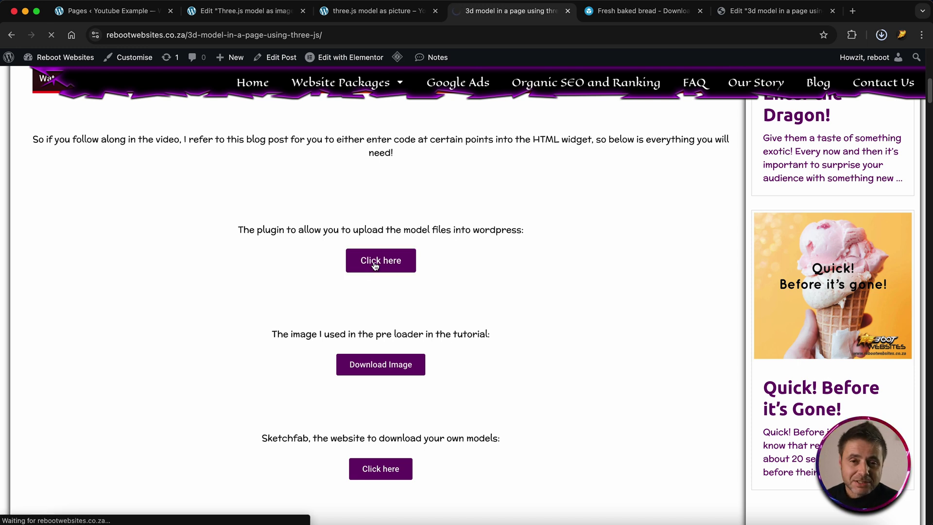